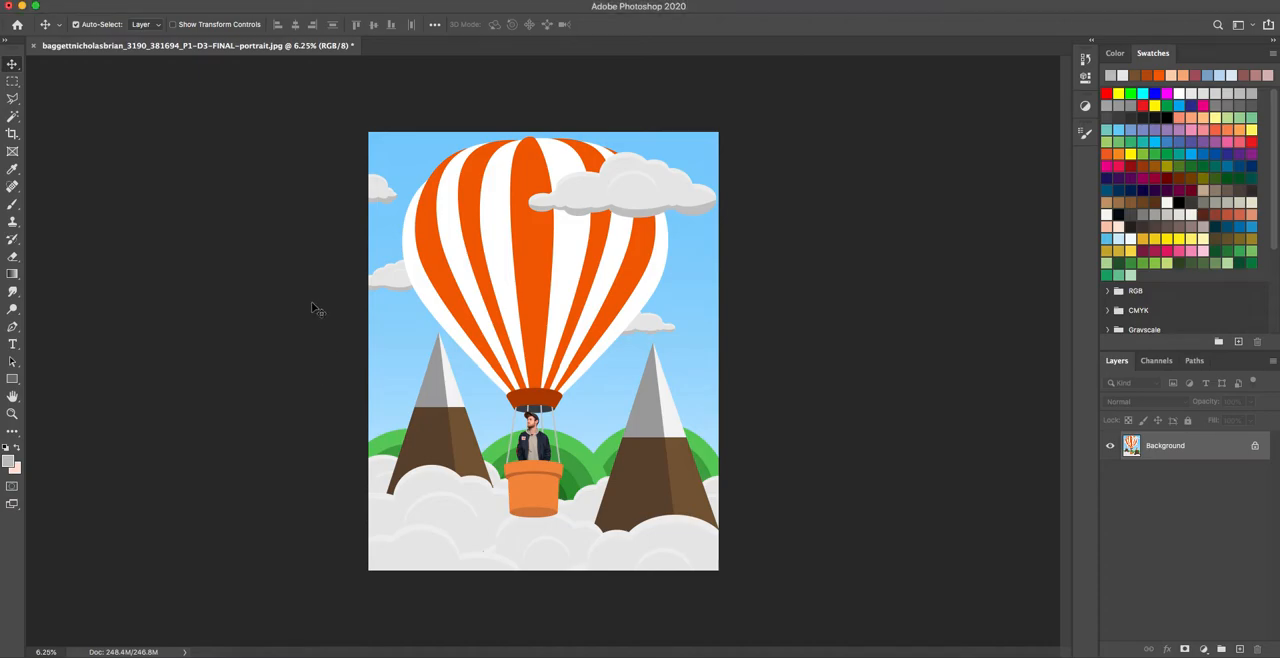
Unlock the Background layer so it becomes a regular editable layer.
{"action": "key", "text": "super+equal"}
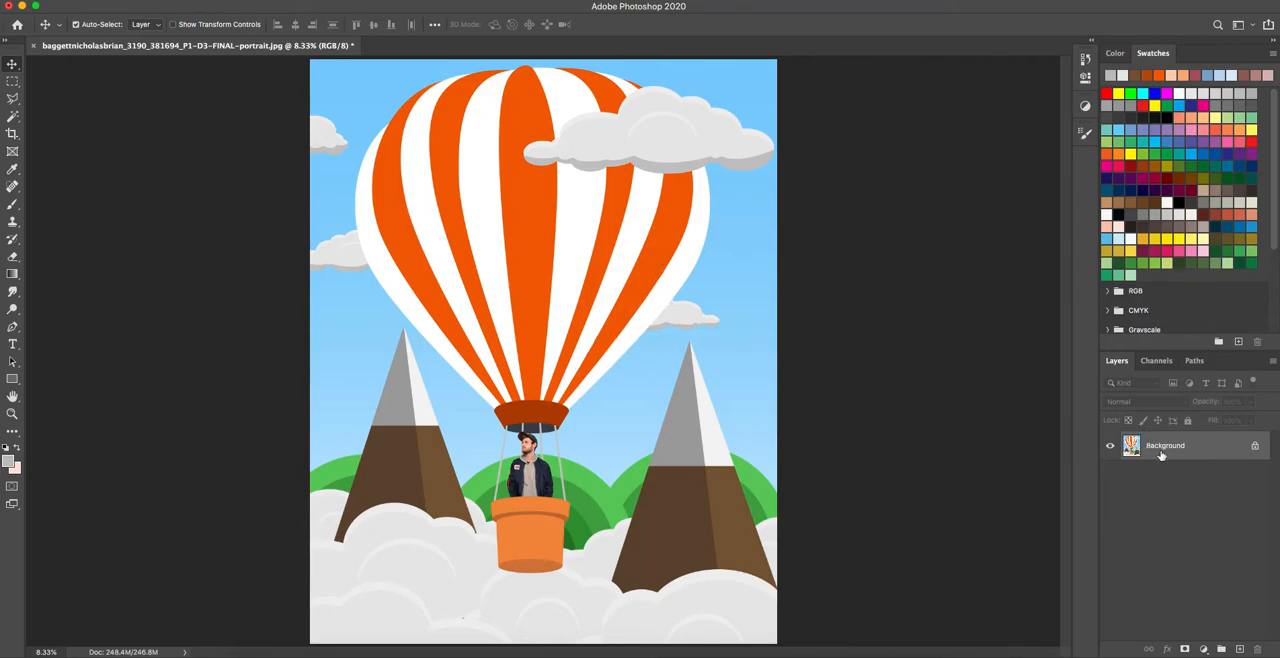
{"action": "left_click", "coordinate": [1255, 447]}
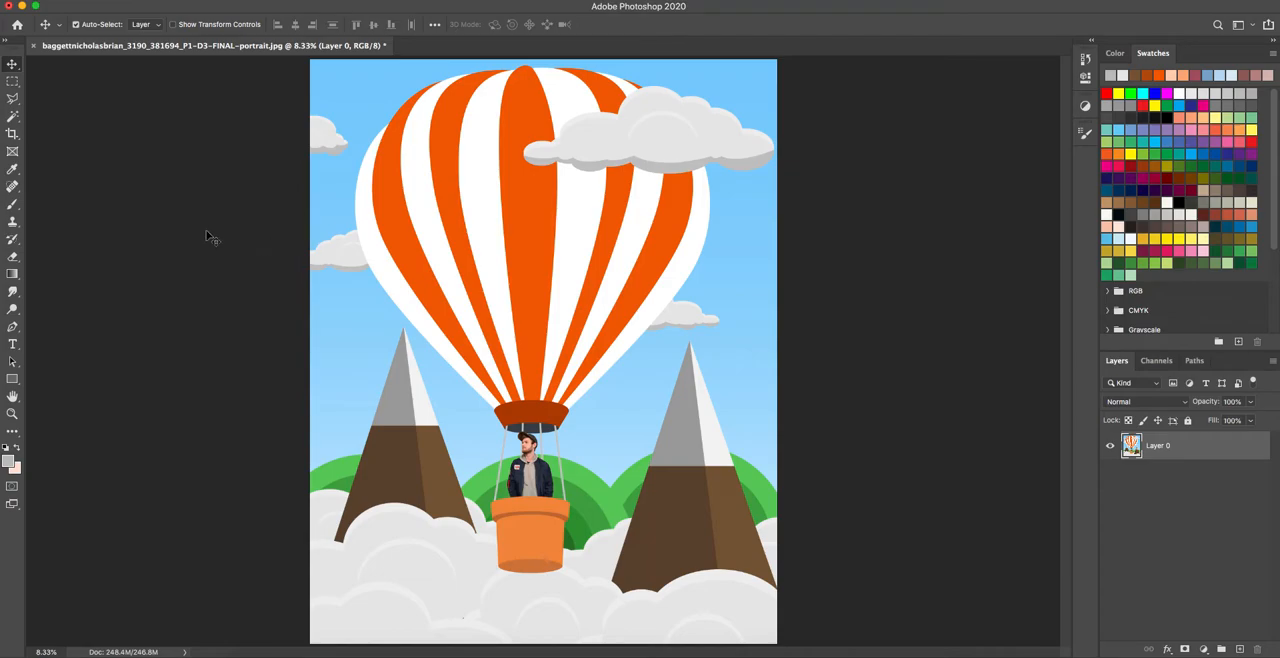
Import the Grain Brushes.abr file from the Desktop into the Brush tool's presets.
{"action": "left_click", "coordinate": [12, 206]}
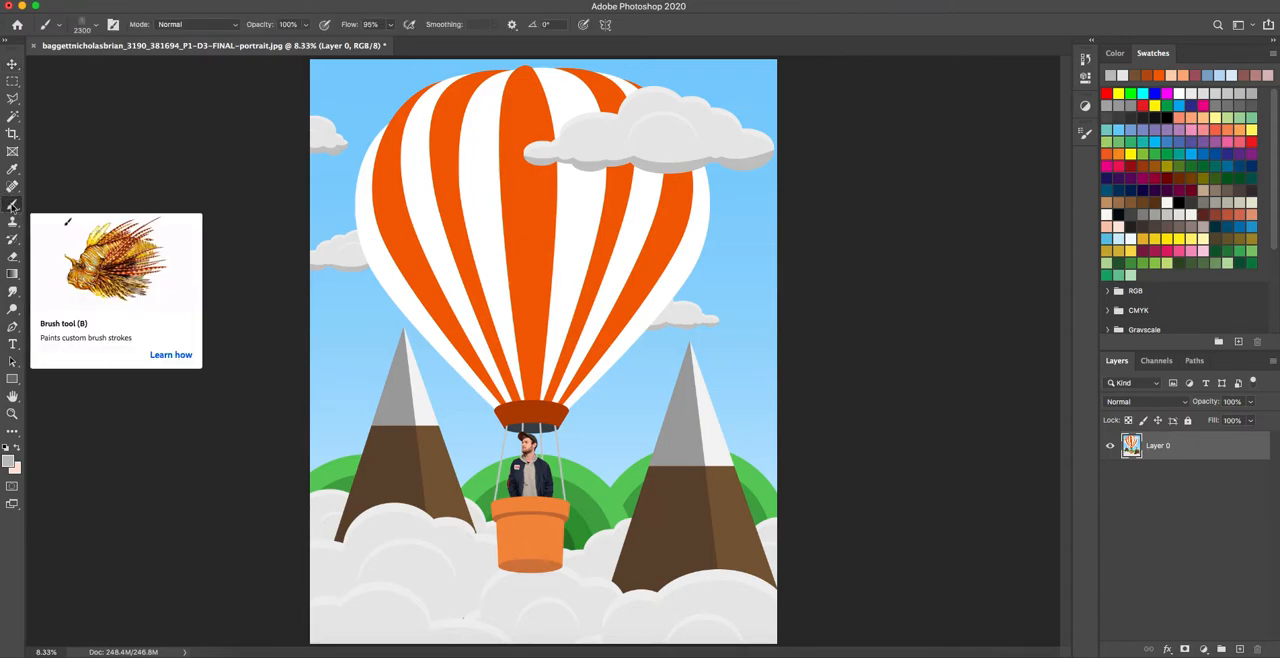
{"action": "left_click", "coordinate": [96, 28]}
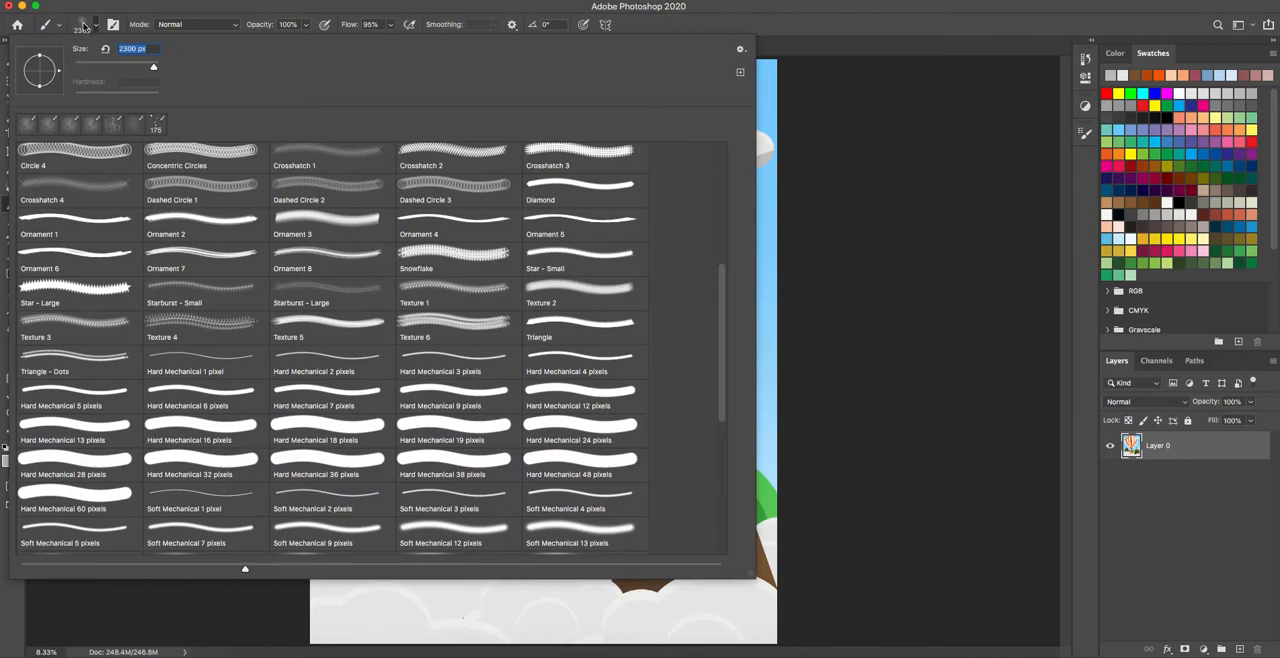
{"action": "scroll", "coordinate": [114, 203], "scroll_direction": "down", "scroll_amount": 5}
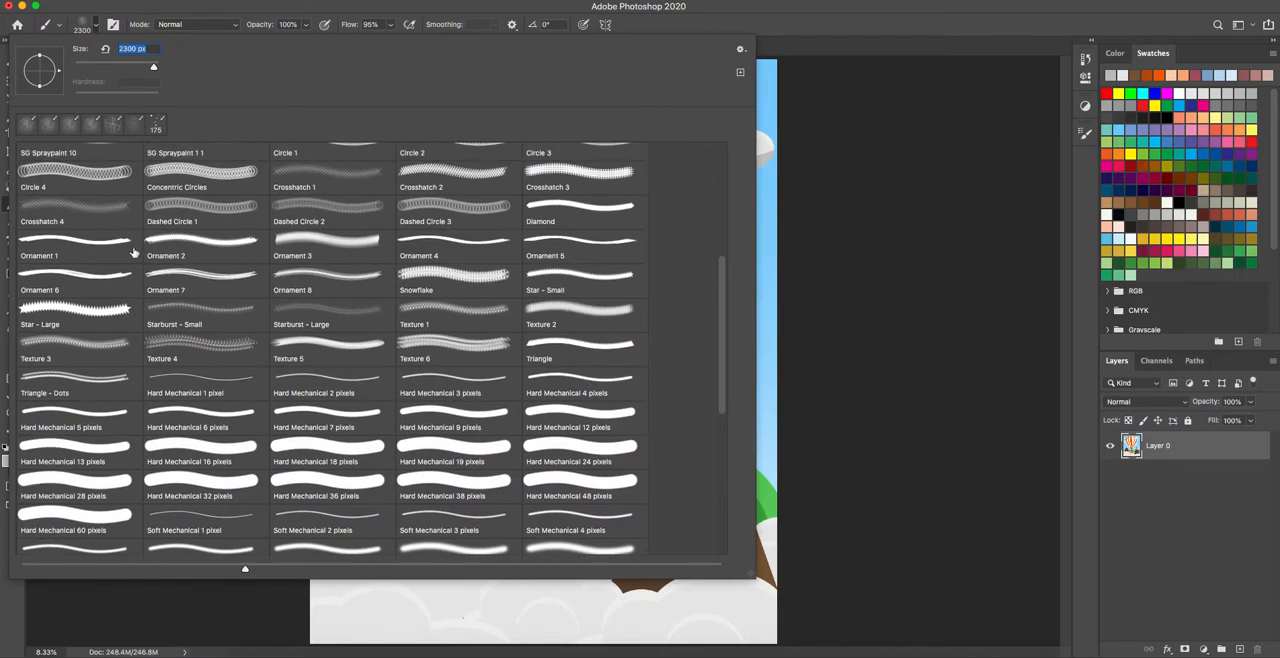
{"action": "scroll", "coordinate": [140, 271], "scroll_direction": "up", "scroll_amount": 5}
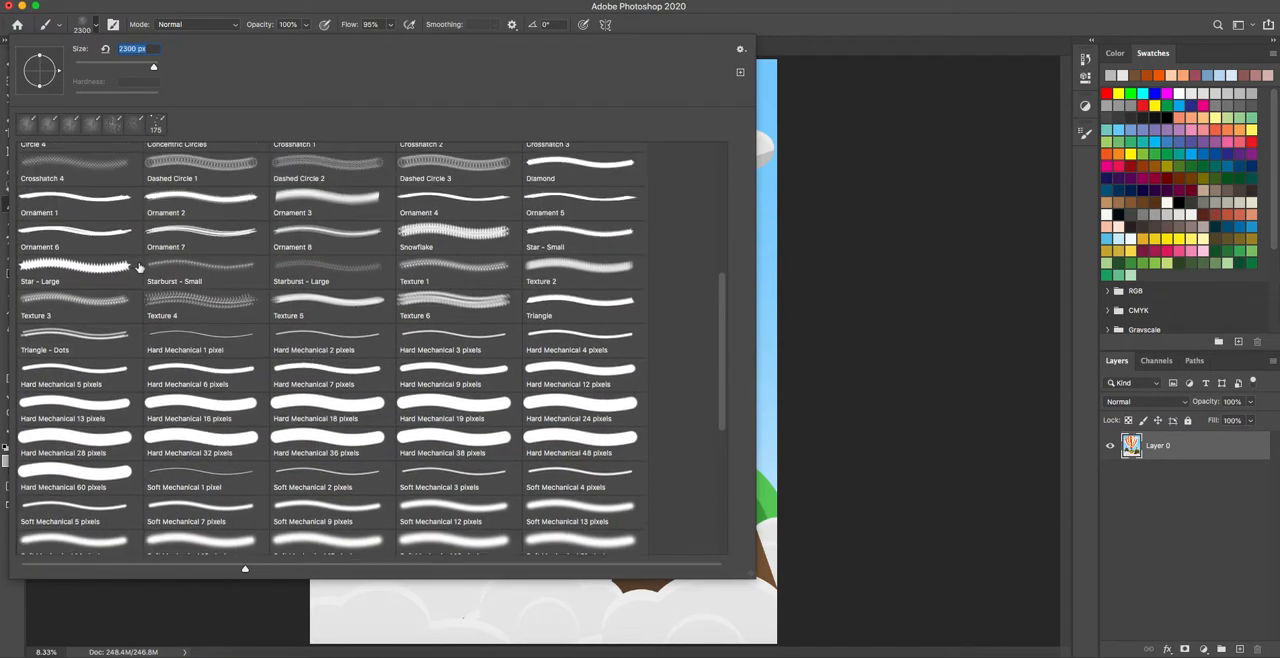
{"action": "scroll", "coordinate": [205, 405], "scroll_direction": "up", "scroll_amount": 7}
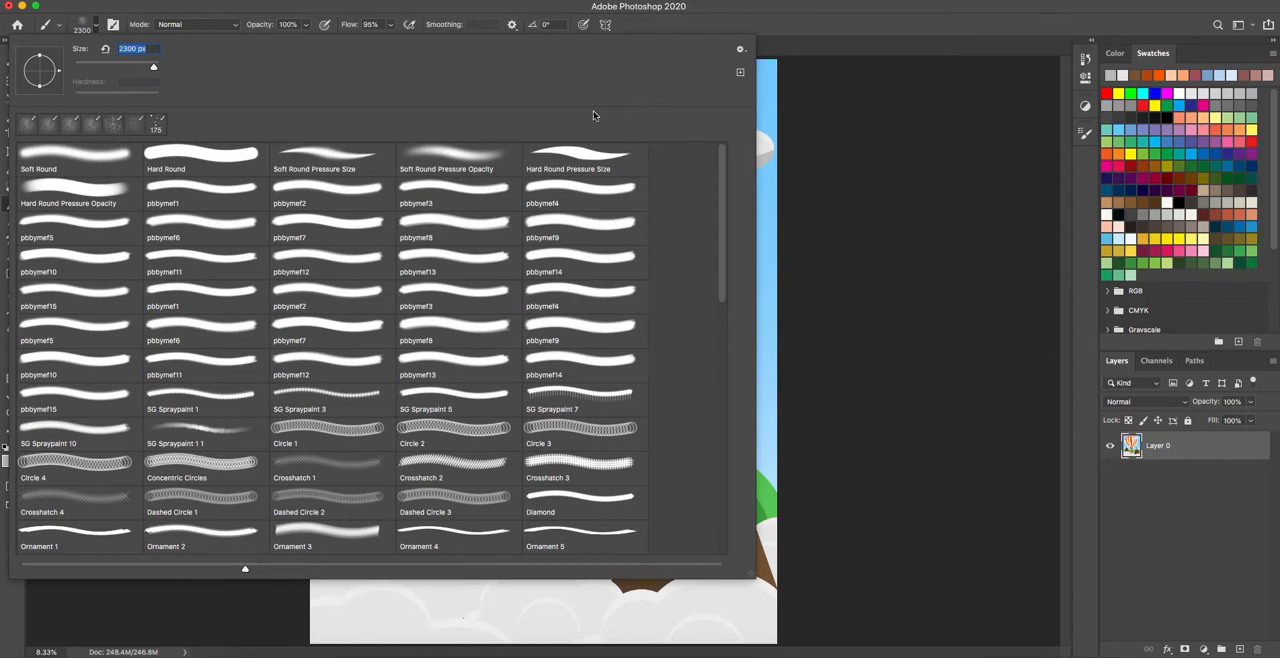
{"action": "left_click", "coordinate": [741, 51]}
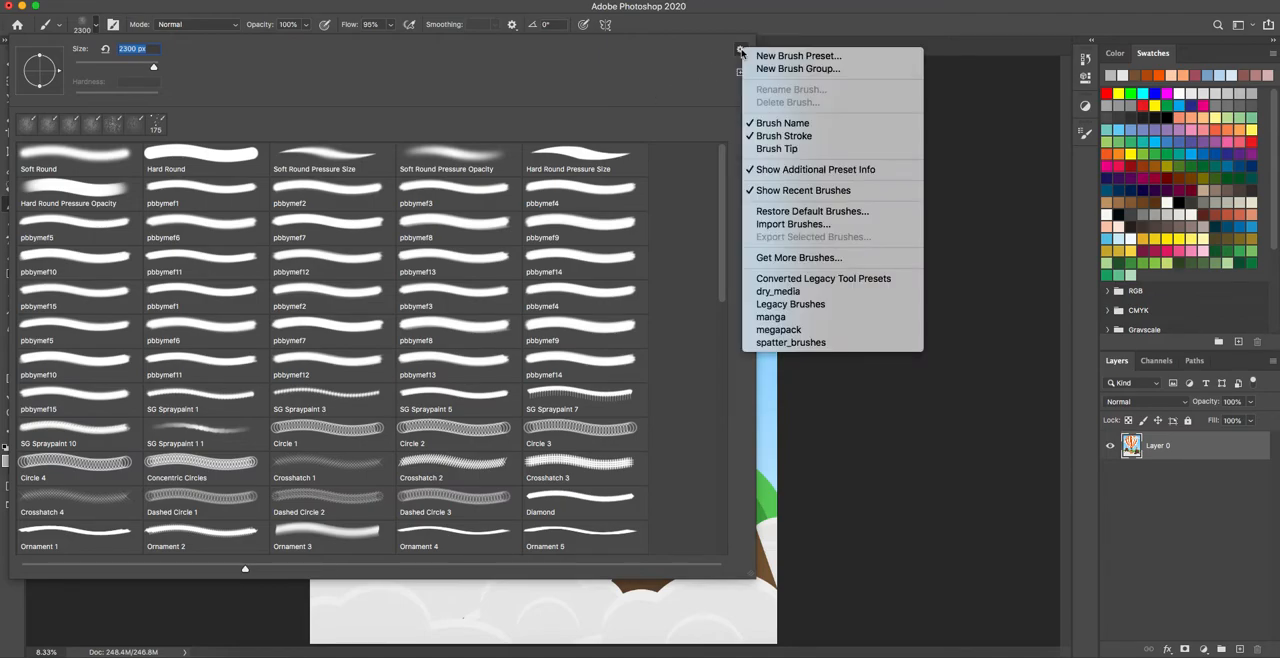
{"action": "left_click", "coordinate": [797, 226]}
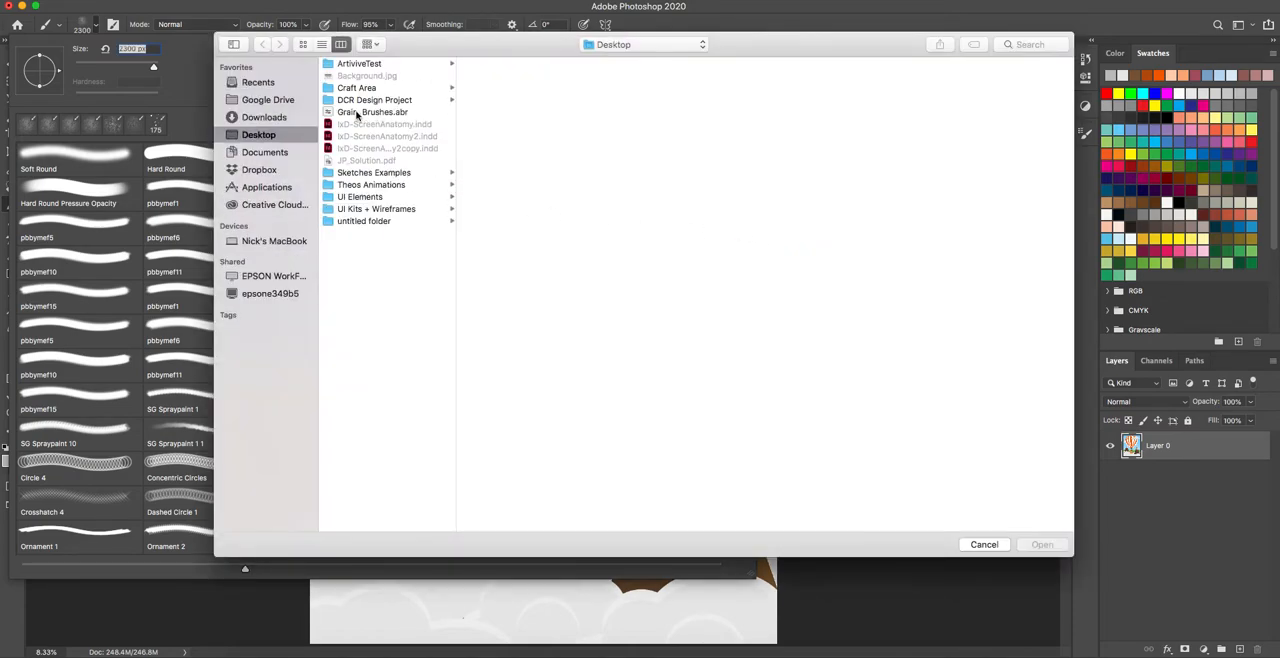
{"action": "left_click", "coordinate": [356, 114]}
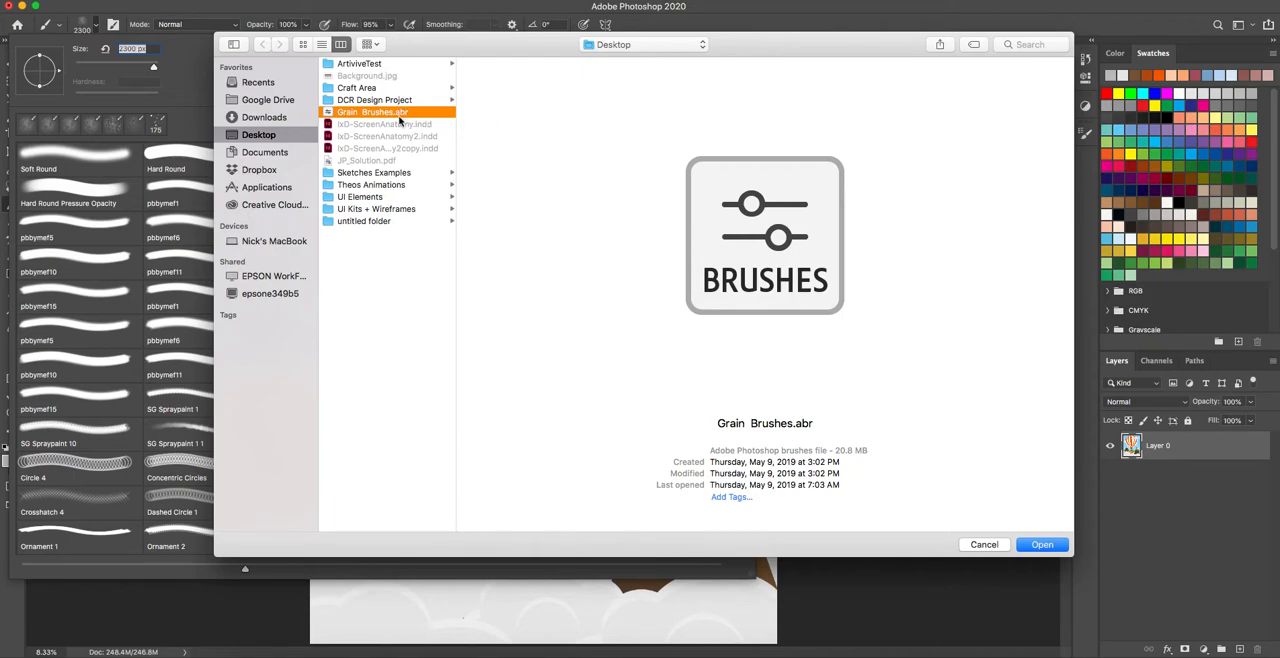
{"action": "left_click", "coordinate": [1043, 545]}
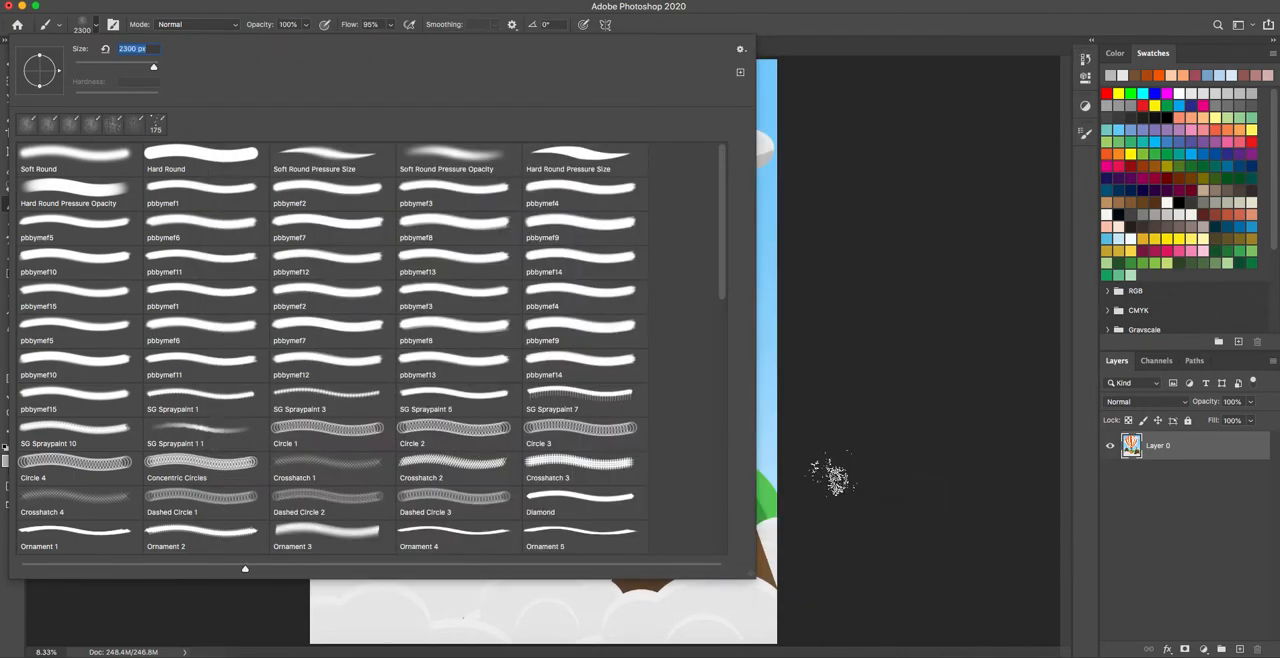
Choose SG Grain Shader Brush 04 from the imported Grain Brushes group.
{"action": "scroll", "coordinate": [549, 409], "scroll_direction": "down", "scroll_amount": 7}
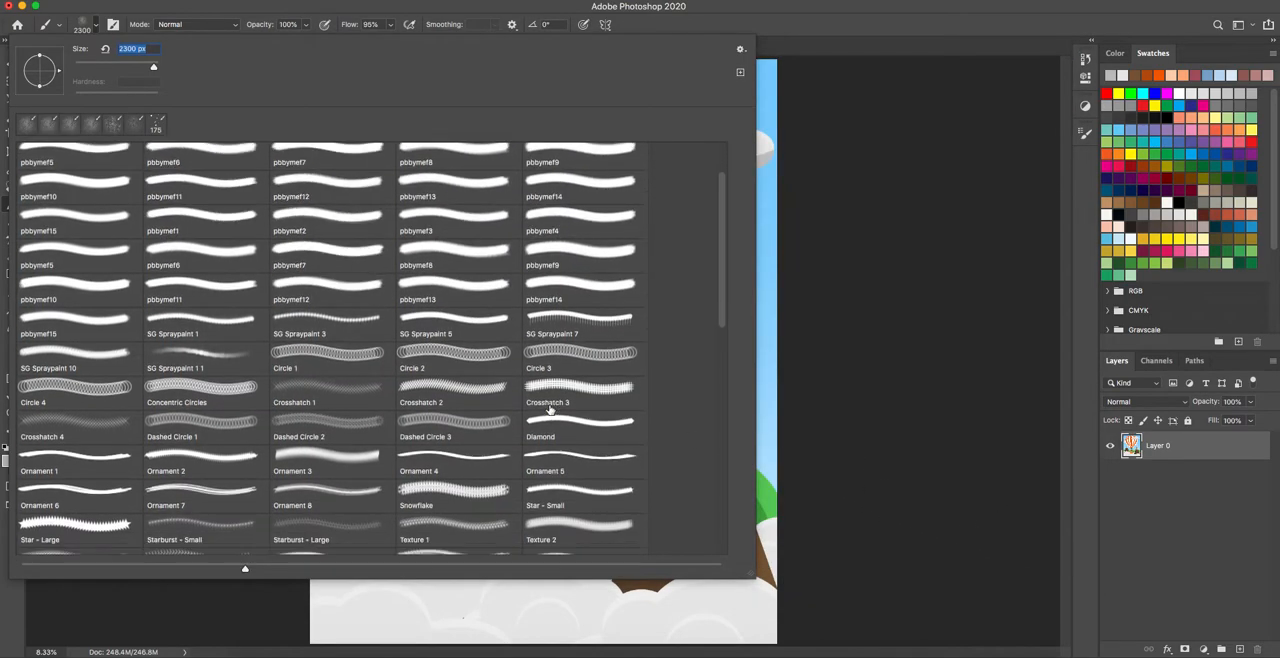
{"action": "scroll", "coordinate": [549, 409], "scroll_direction": "down", "scroll_amount": 7}
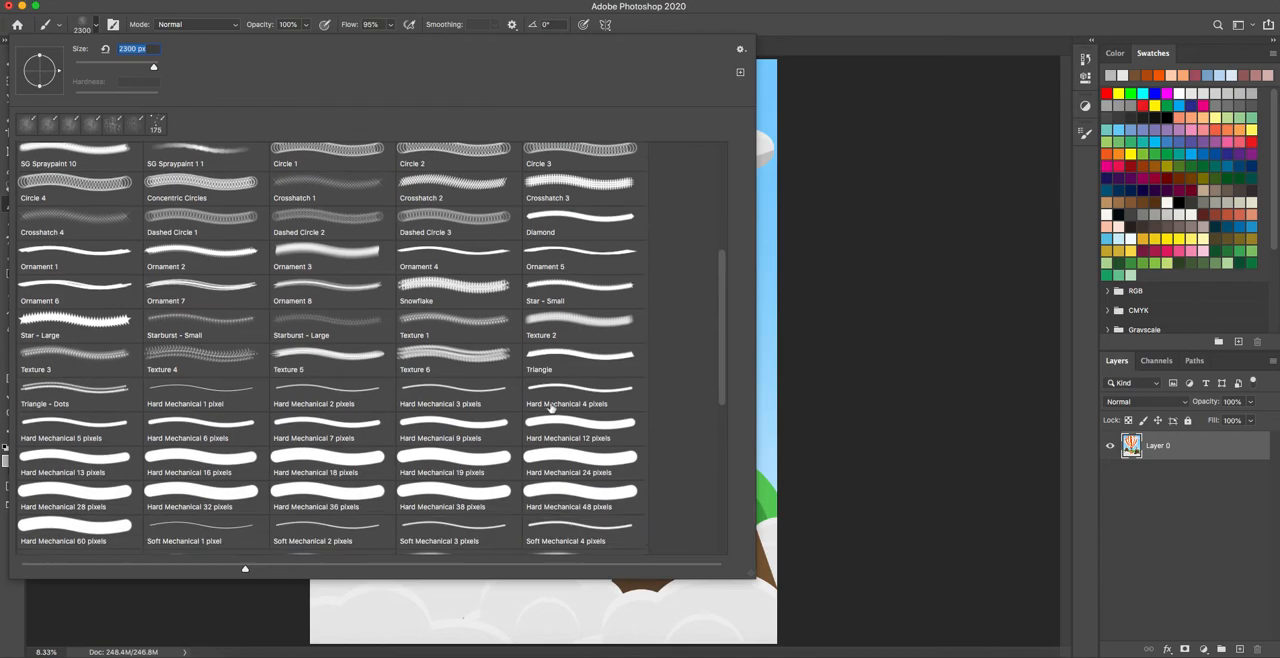
{"action": "left_click_drag", "start_coordinate": [727, 386], "coordinate": [726, 488]}
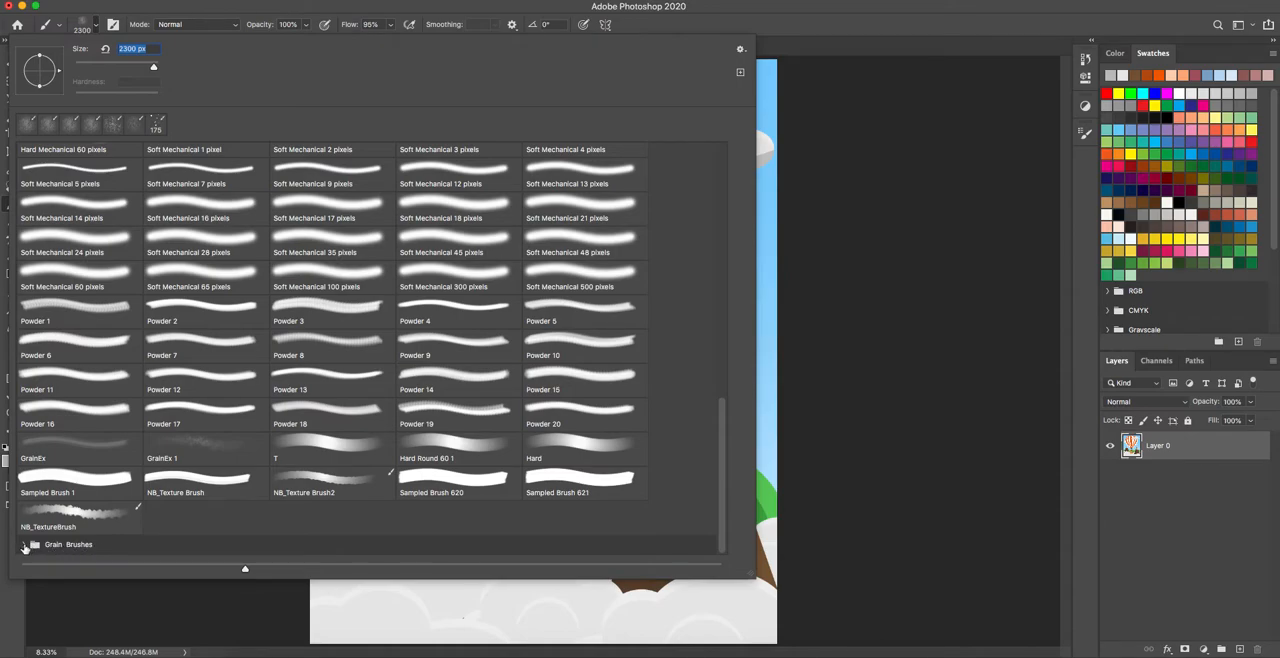
{"action": "left_click", "coordinate": [24, 546]}
{"action": "left_click_drag", "start_coordinate": [722, 420], "coordinate": [724, 471]}
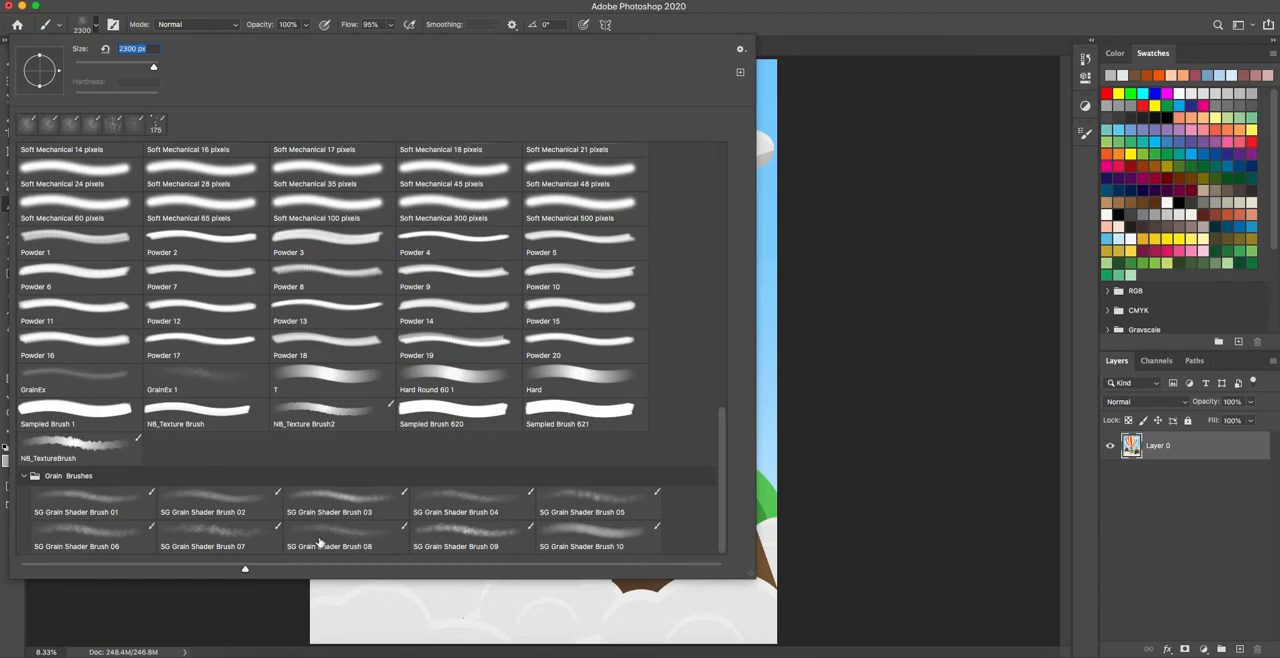
{"action": "left_click", "coordinate": [471, 502]}
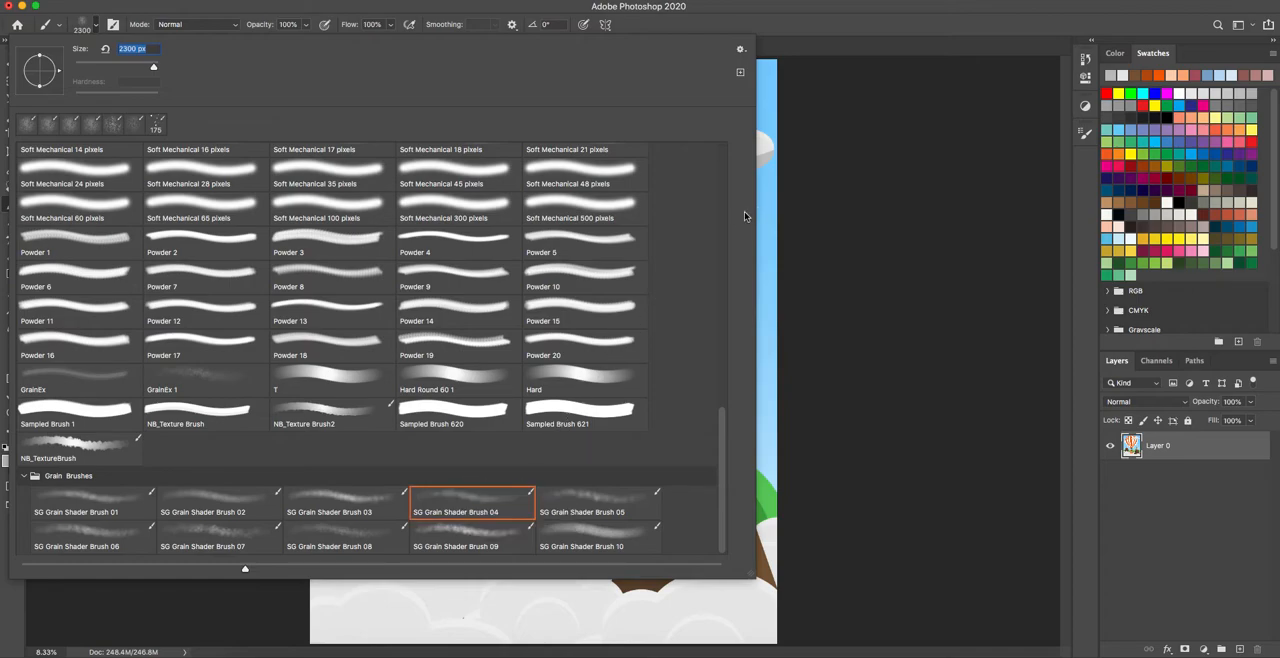
{"action": "left_click", "coordinate": [872, 212]}
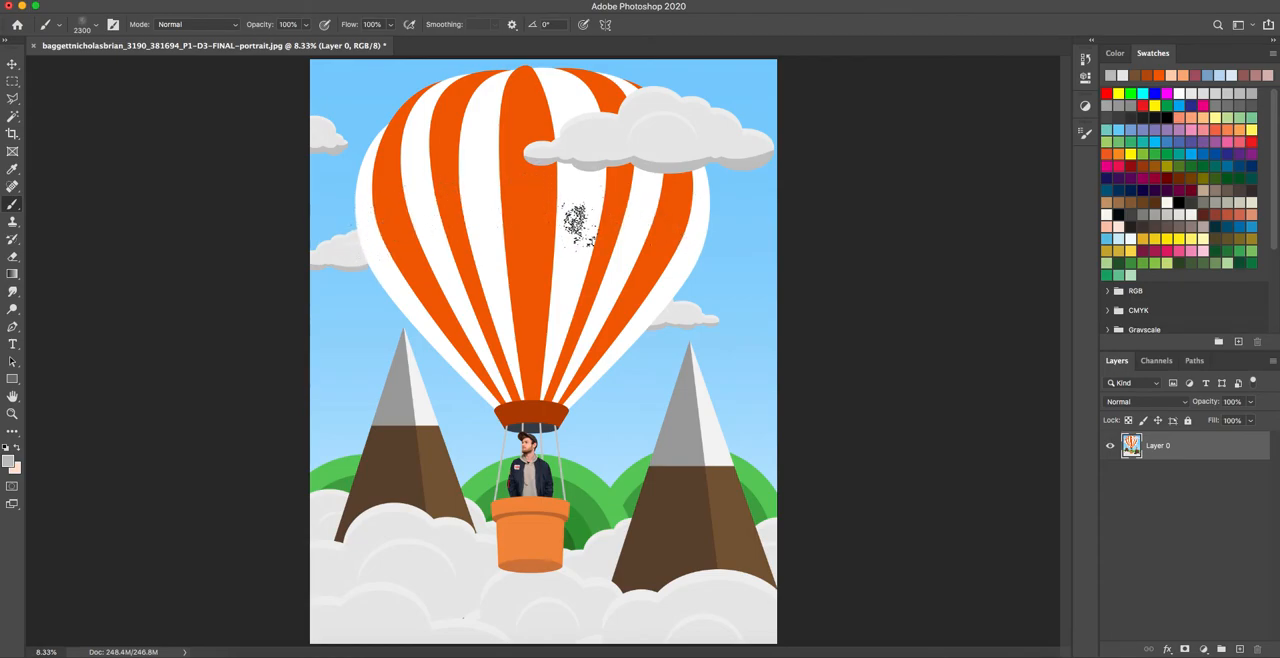
Select all the orange balloon stripes with the Magic Wand at a tolerance of 25.
{"action": "left_click", "coordinate": [13, 117]}
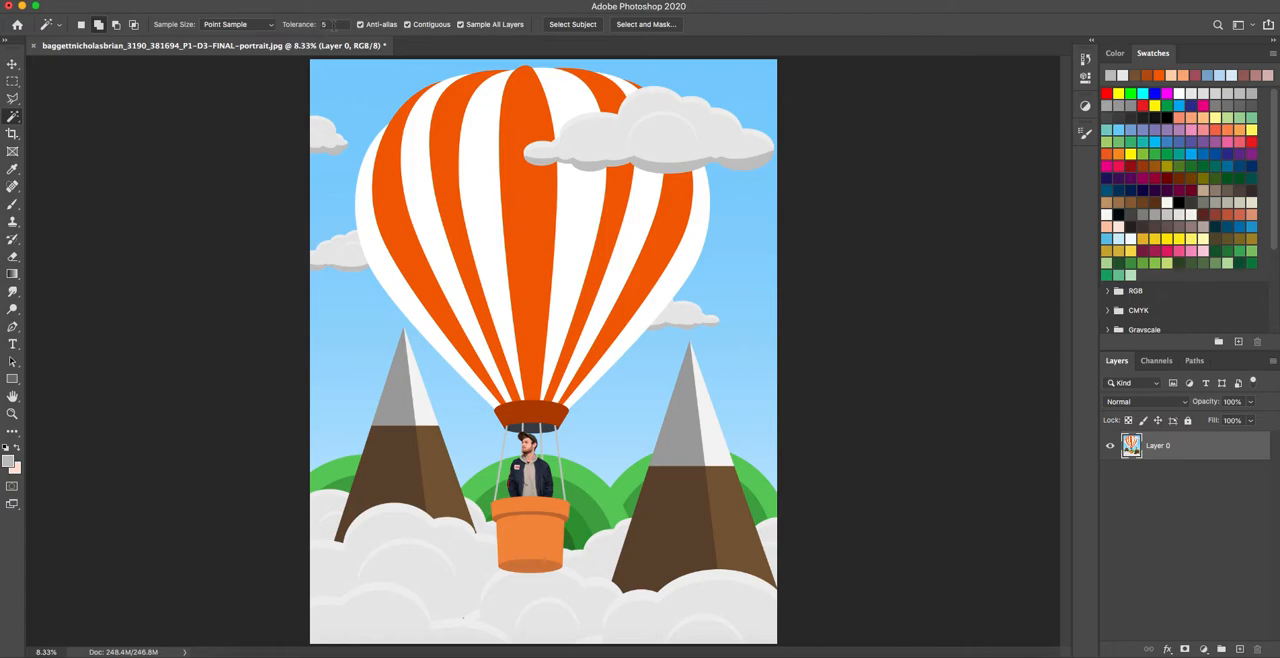
{"action": "double_click", "coordinate": [330, 24]}
{"action": "type", "text": "2"}
{"action": "left_click", "coordinate": [538, 210]}
{"action": "left_click", "coordinate": [619, 193]}
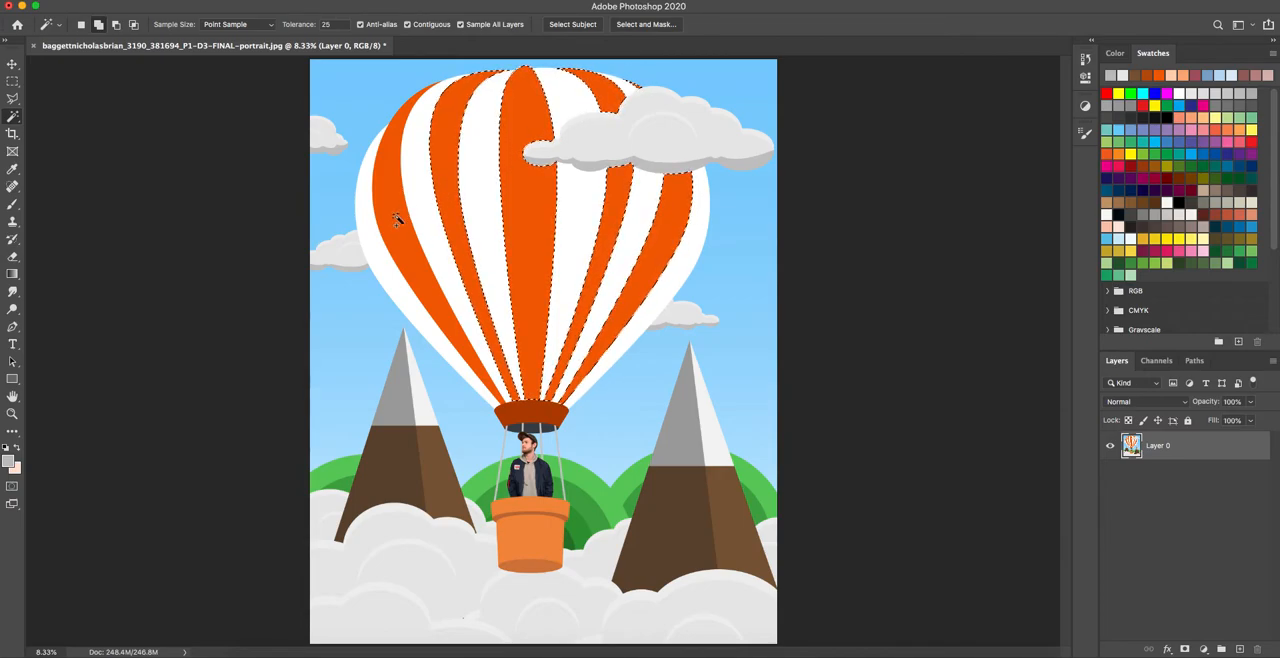
Add a new layer above the artwork and name it Red Stripes.
{"action": "left_click", "coordinate": [1239, 650]}
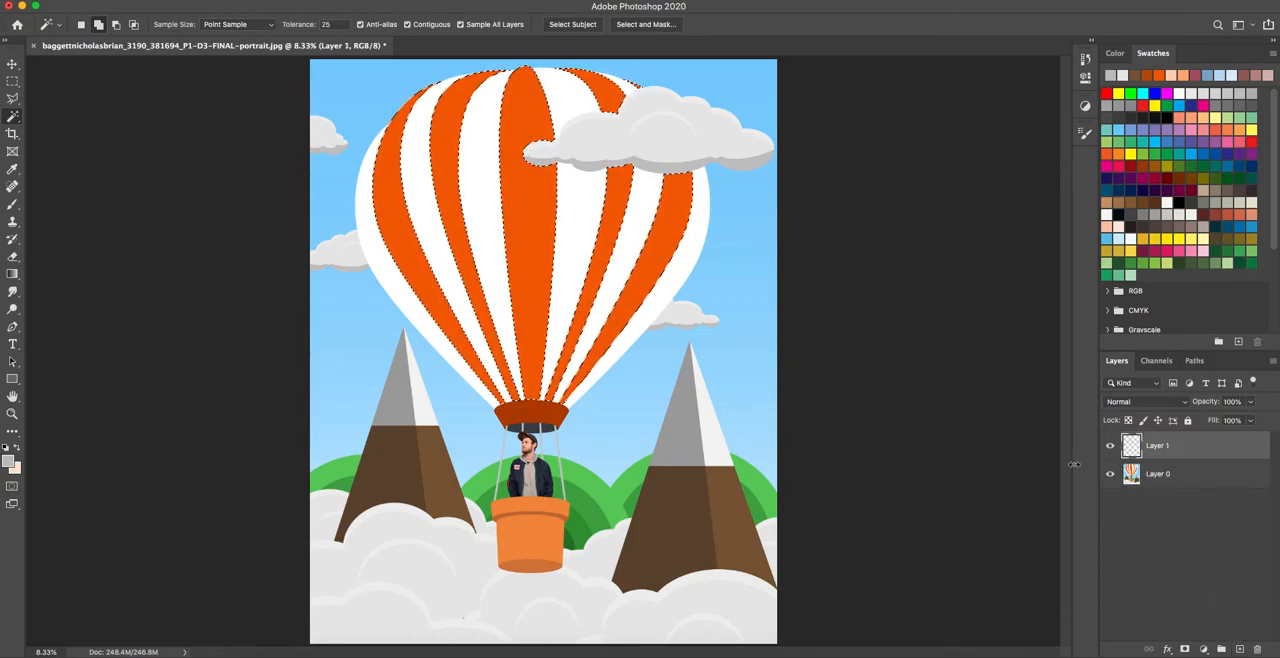
{"action": "double_click", "coordinate": [1157, 446]}
{"action": "type", "text": "Grain Tex"}
{"action": "type", "text": "t"}
{"action": "key", "text": "BackSpace"}
{"action": "key", "text": "BackSpace"}
{"action": "key", "text": "BackSpace"}
{"action": "key", "text": "BackSpace"}
{"action": "key", "text": "BackSpace"}
{"action": "key", "text": "BackSpace"}
{"action": "key", "text": "BackSpace"}
{"action": "key", "text": "BackSpace"}
{"action": "key", "text": "BackSpace"}
{"action": "type", "text": "Red Stripes"}
{"action": "key", "text": "Return"}
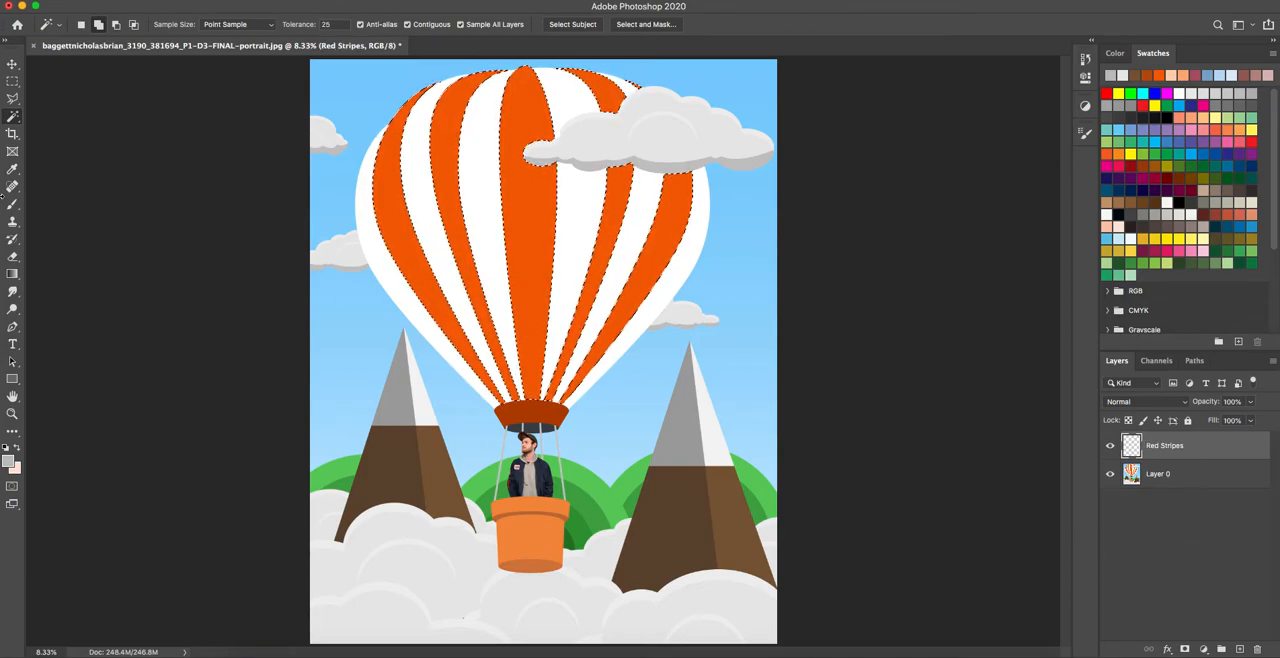
Sample the orange of a balloon stripe for the brush and lighten the foreground colour to peach fcc49e.
{"action": "left_click", "coordinate": [12, 203]}
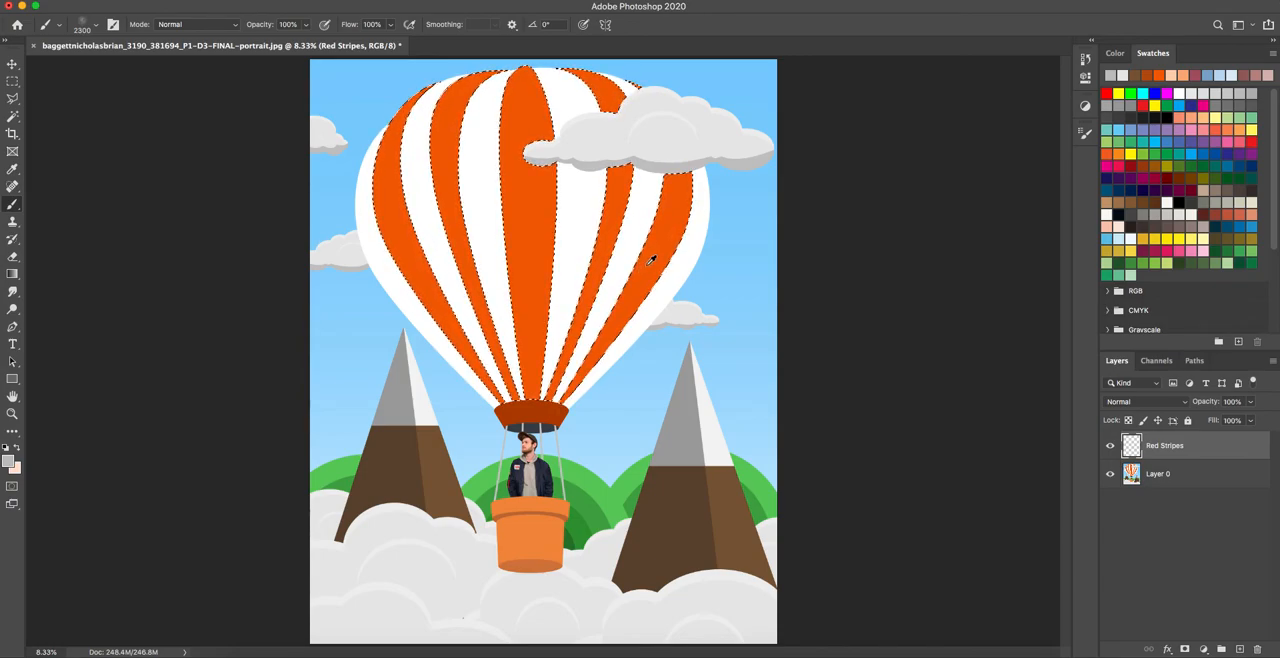
{"action": "left_click", "coordinate": [650, 260], "text": "alt"}
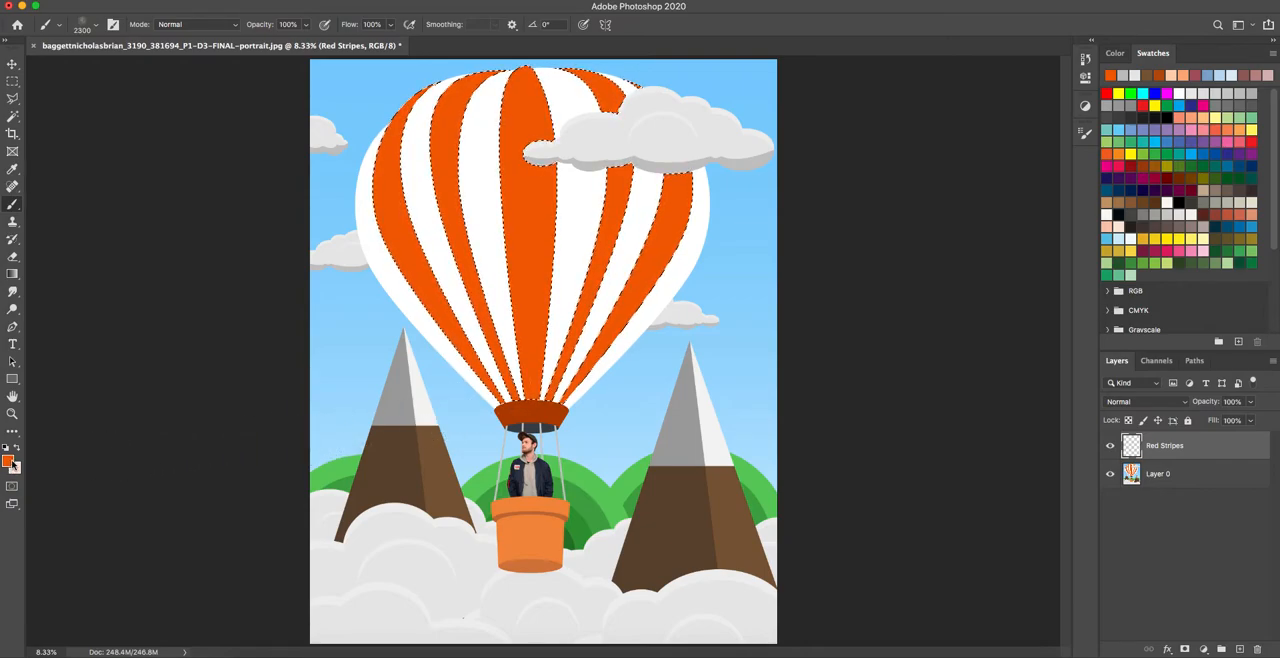
{"action": "left_click", "coordinate": [9, 461]}
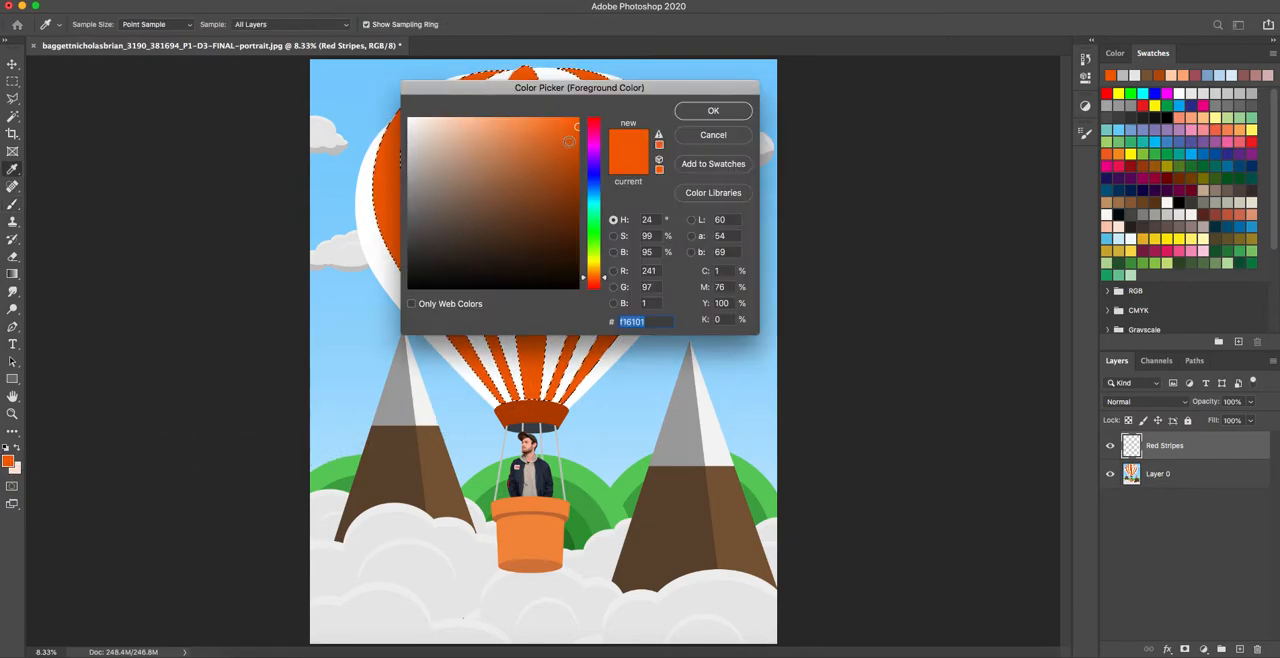
{"action": "left_click_drag", "start_coordinate": [573, 124], "coordinate": [494, 117]}
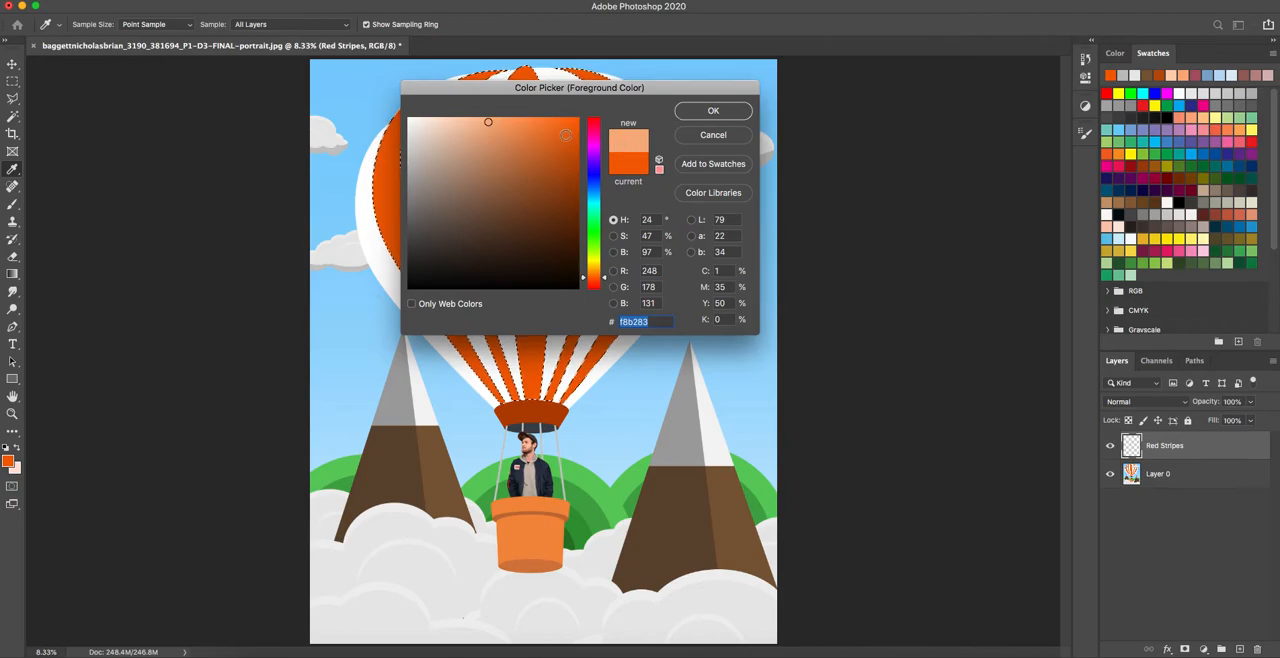
{"action": "left_click_drag", "start_coordinate": [488, 122], "coordinate": [471, 119]}
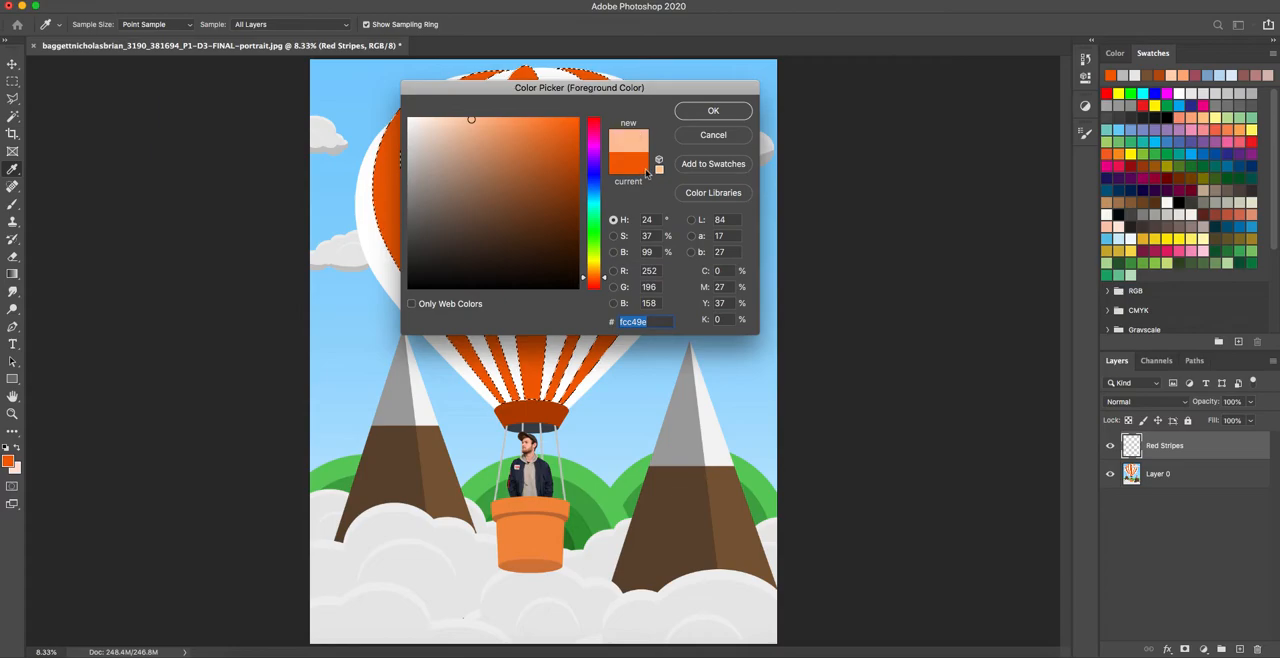
{"action": "left_click", "coordinate": [713, 110]}
{"action": "key", "text": "b"}
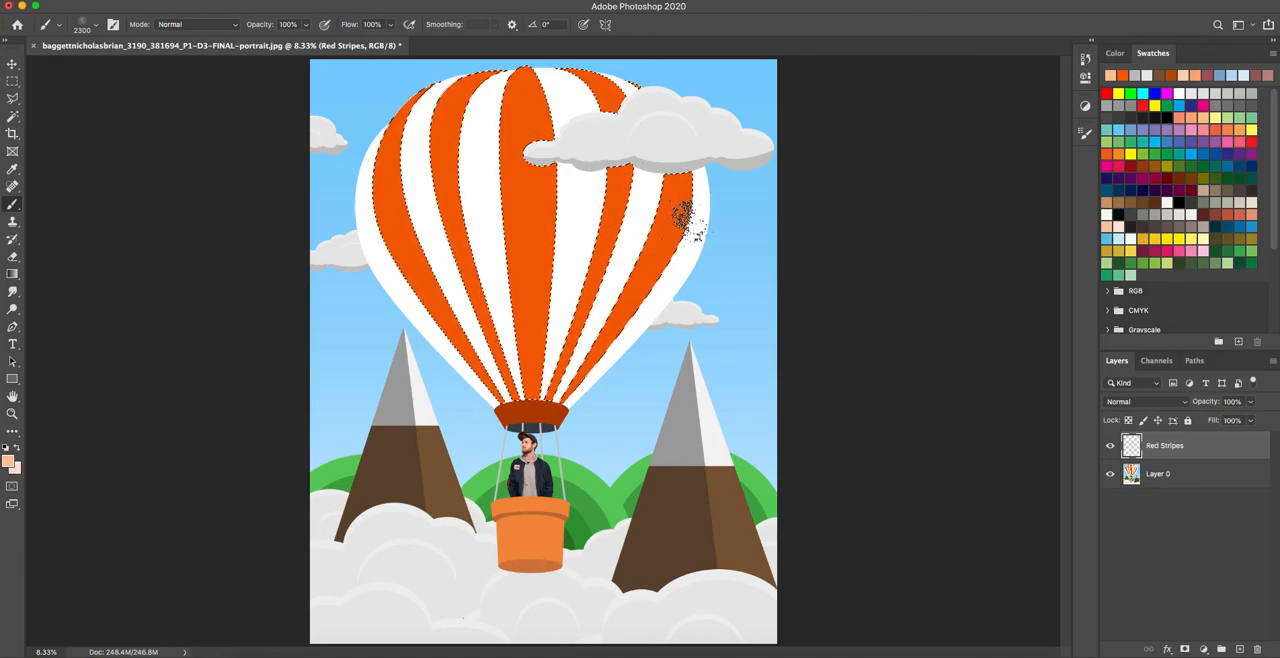
Paint grainy peach highlights down the rightmost orange stripe and onto the edge of its neighbour.
{"action": "mouse_move", "coordinate": [698, 219]}
{"action": "left_mouse_down"}
{"action": "mouse_move", "coordinate": [670, 260]}
{"action": "mouse_move", "coordinate": [690, 185]}
{"action": "left_mouse_up"}
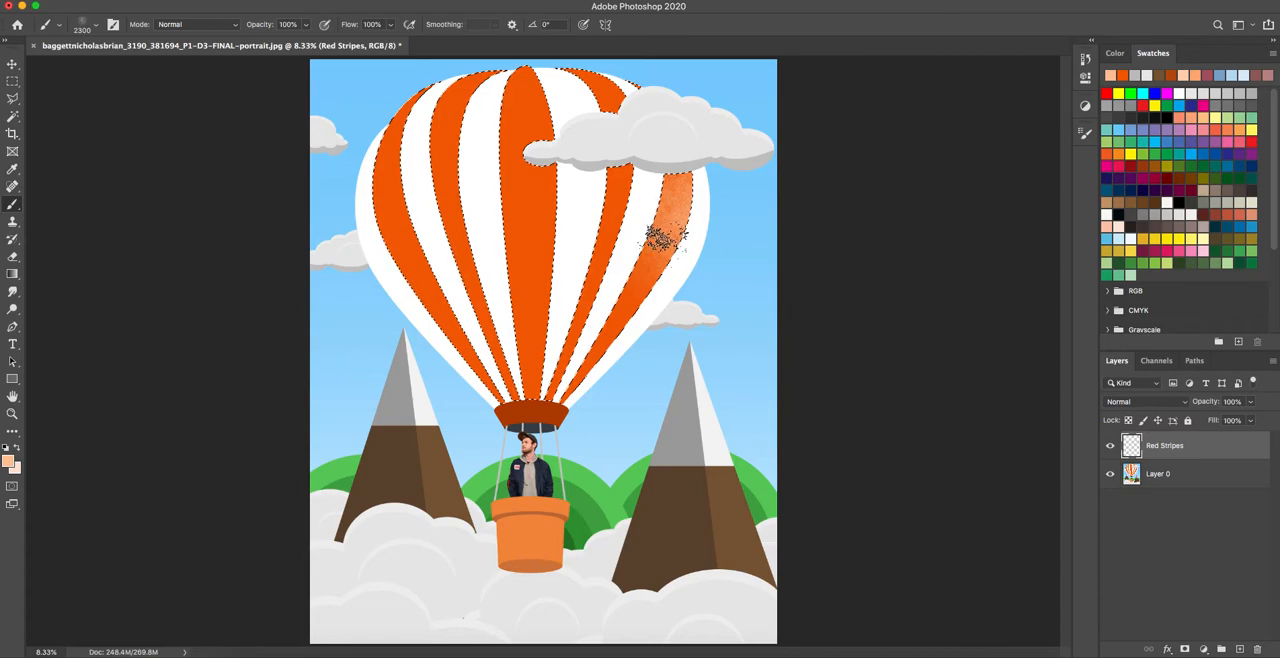
{"action": "left_click_drag", "start_coordinate": [630, 320], "coordinate": [632, 270]}
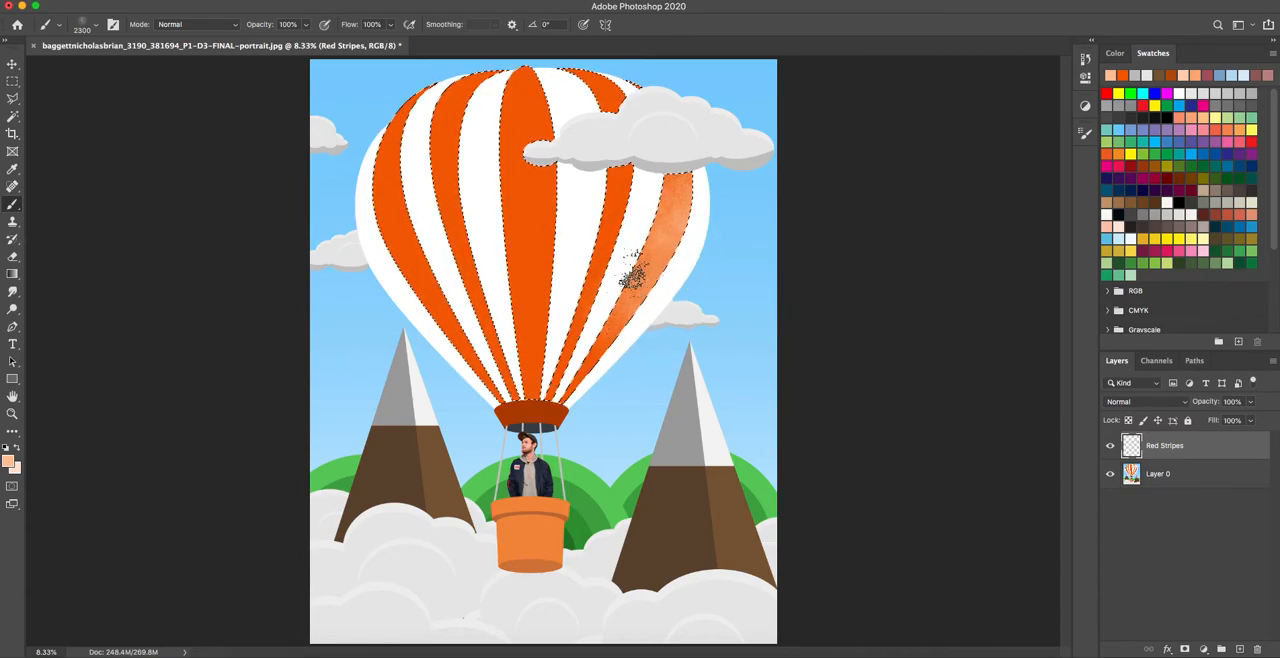
{"action": "mouse_move", "coordinate": [652, 222]}
{"action": "left_mouse_down"}
{"action": "mouse_move", "coordinate": [674, 206]}
{"action": "mouse_move", "coordinate": [676, 165]}
{"action": "mouse_move", "coordinate": [686, 184]}
{"action": "left_mouse_up"}
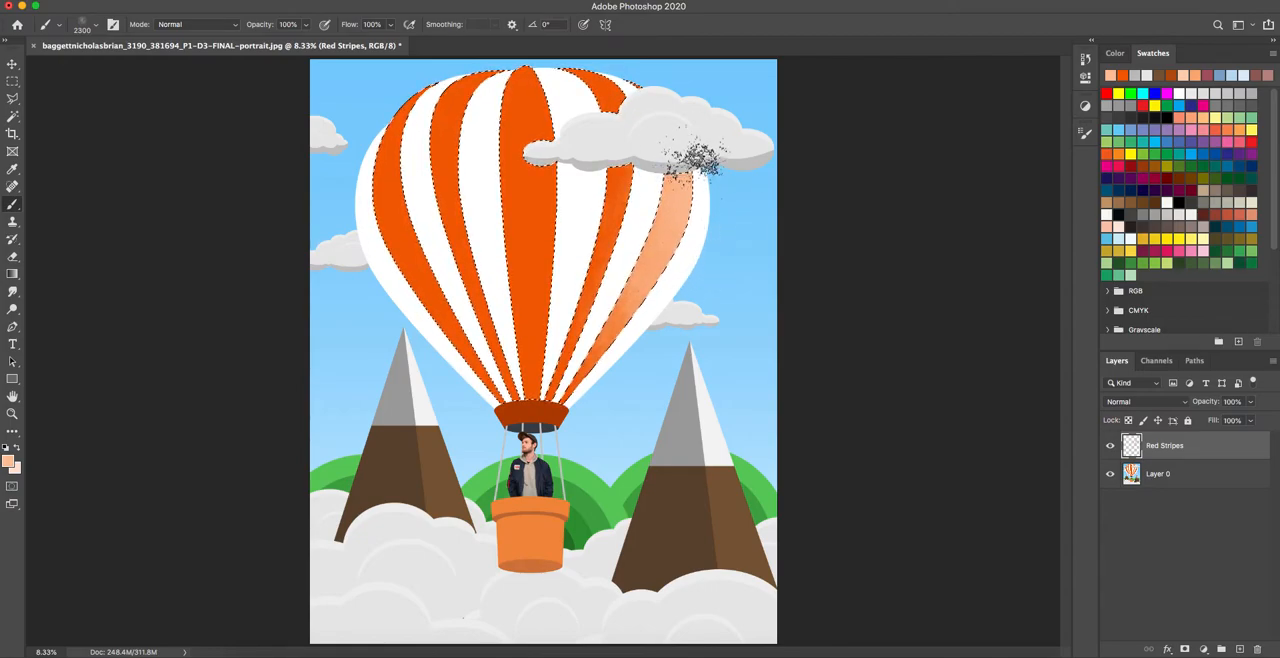
Reduce the brush flow to 50% and add softer grain highlights to the balloon's centre and right-hand stripes with a 2600 px brush.
{"action": "left_click", "coordinate": [391, 26]}
{"action": "left_click_drag", "start_coordinate": [391, 26], "coordinate": [360, 42]}
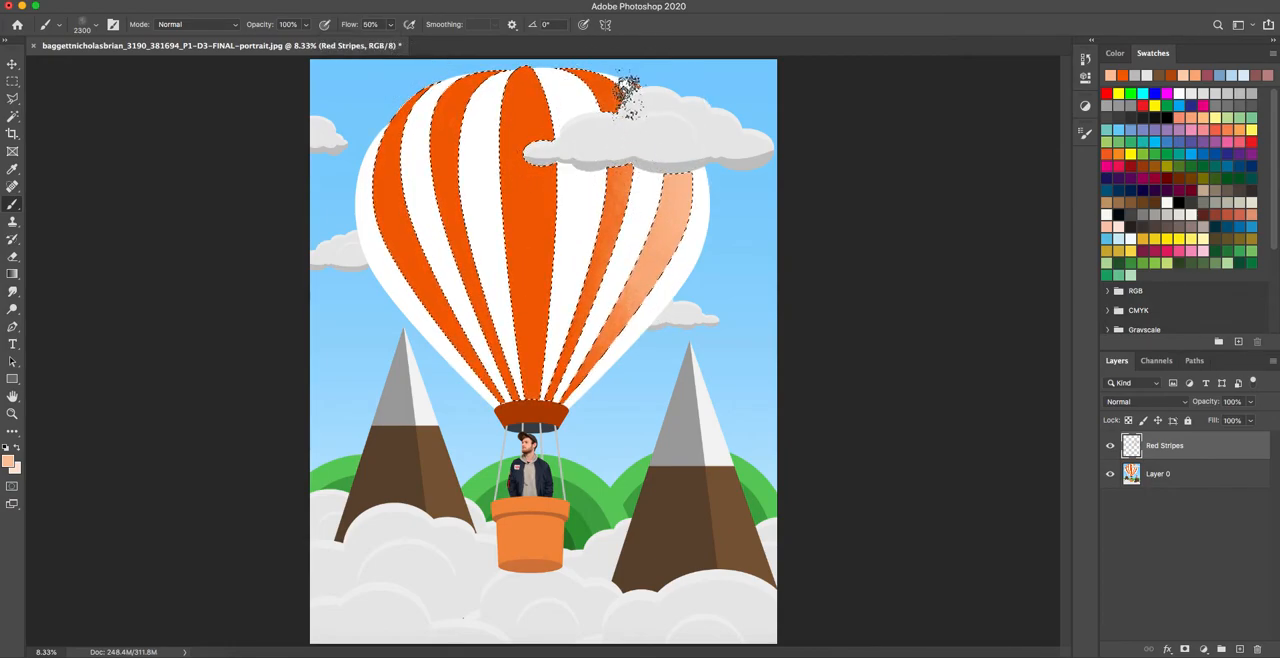
{"action": "left_click", "coordinate": [622, 83]}
{"action": "left_click", "coordinate": [608, 98]}
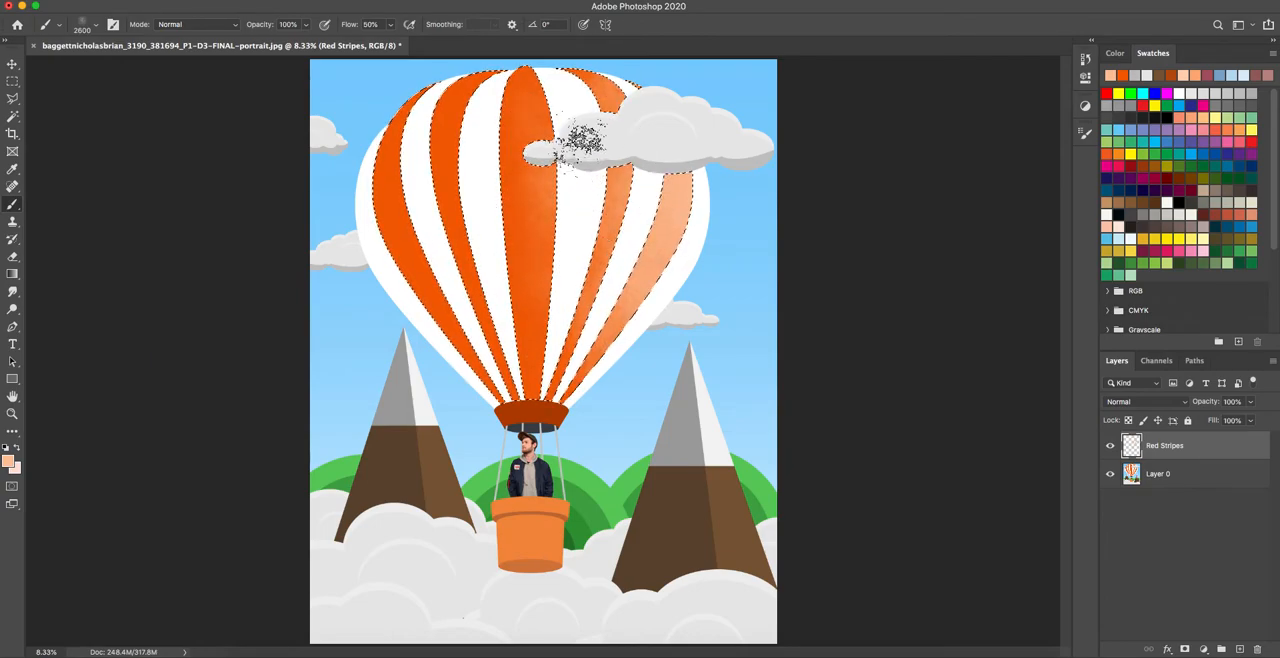
{"action": "left_click_drag", "start_coordinate": [668, 190], "coordinate": [680, 225]}
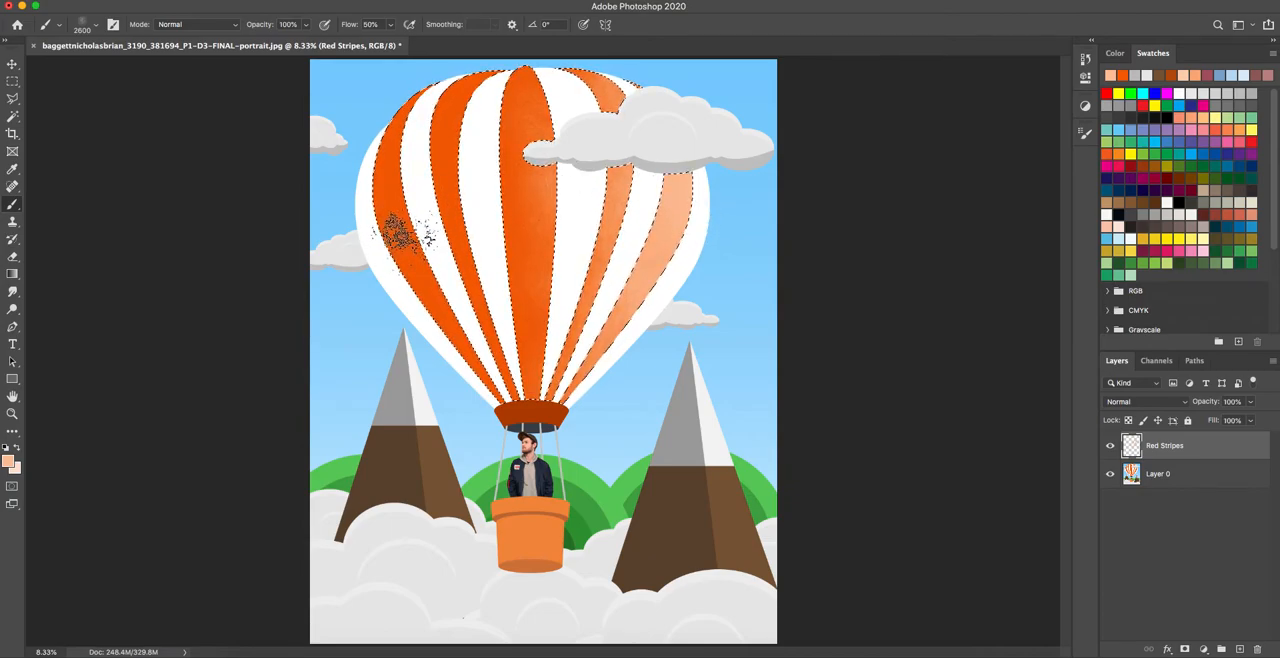
Sample the stripe orange, darken it to c4540a, paint grain shadows onto the left-hand and centre balloon stripes, and deselect.
{"action": "left_click", "coordinate": [405, 222], "text": "alt"}
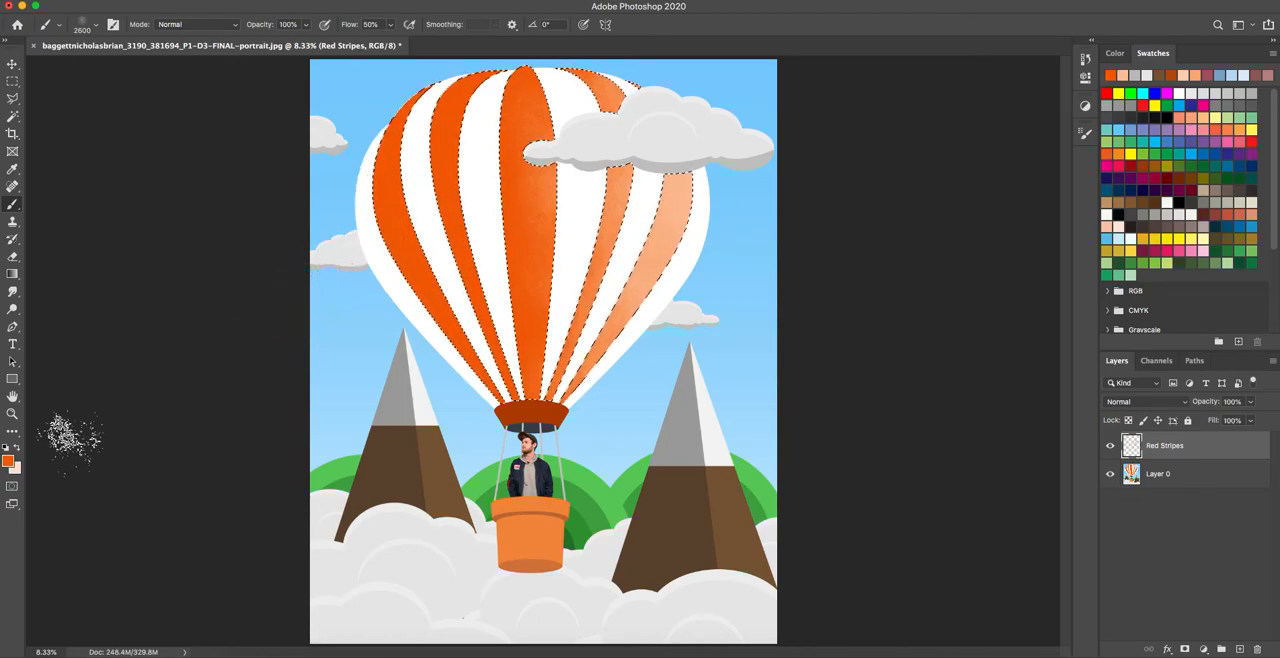
{"action": "left_click", "coordinate": [9, 460]}
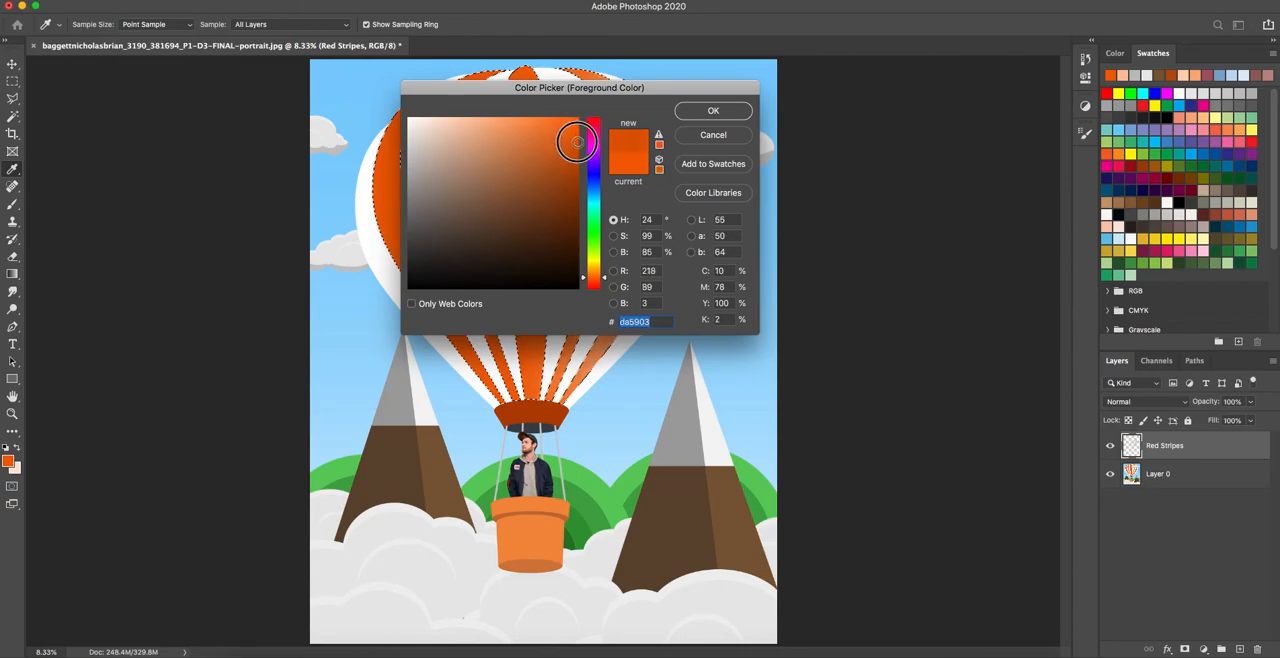
{"action": "left_click_drag", "start_coordinate": [576, 146], "coordinate": [570, 157]}
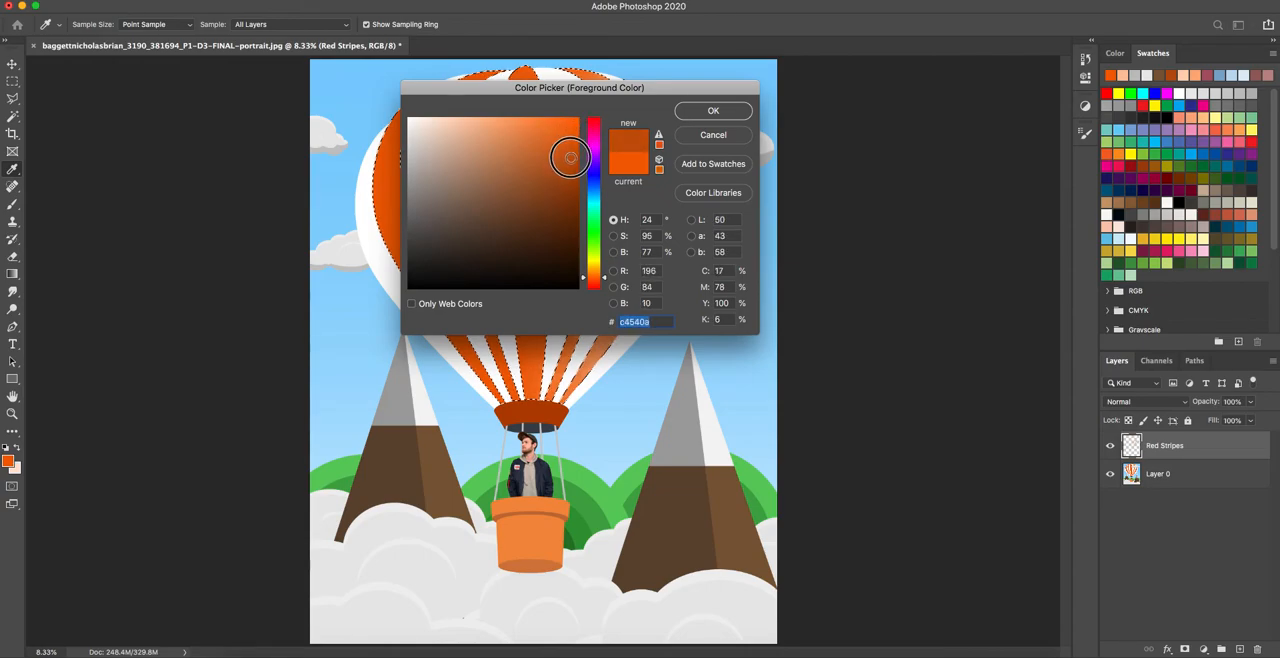
{"action": "left_click", "coordinate": [689, 114]}
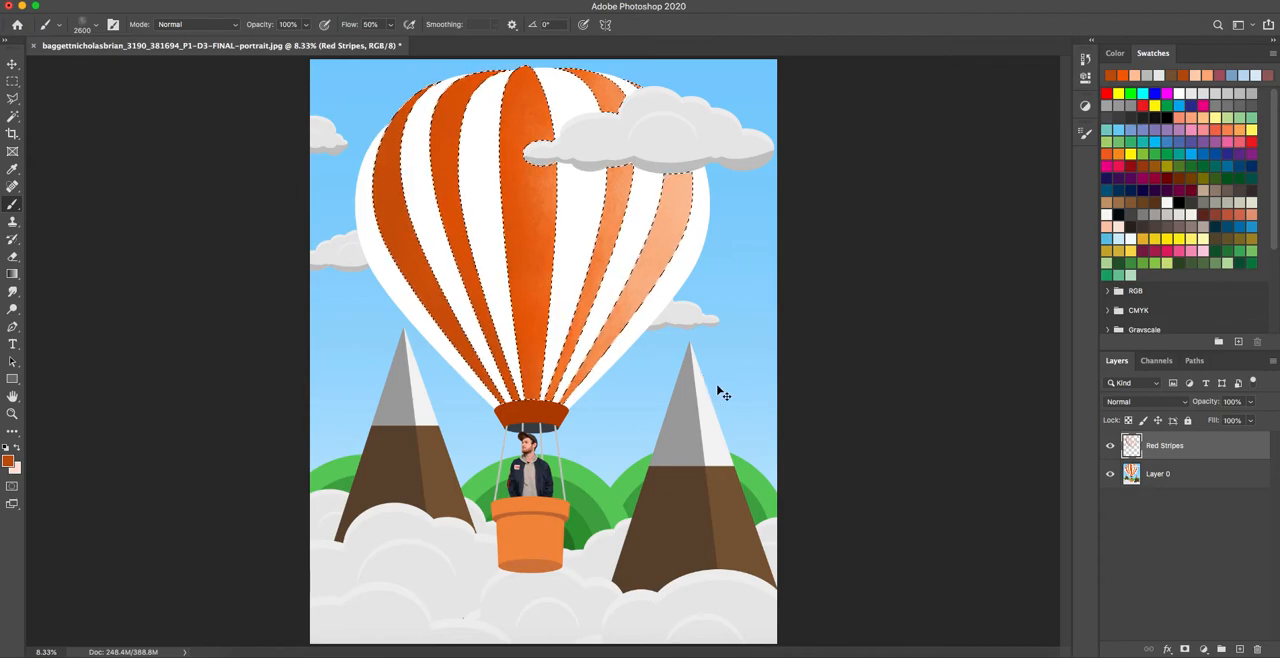
{"action": "key", "text": "ctrl+d"}
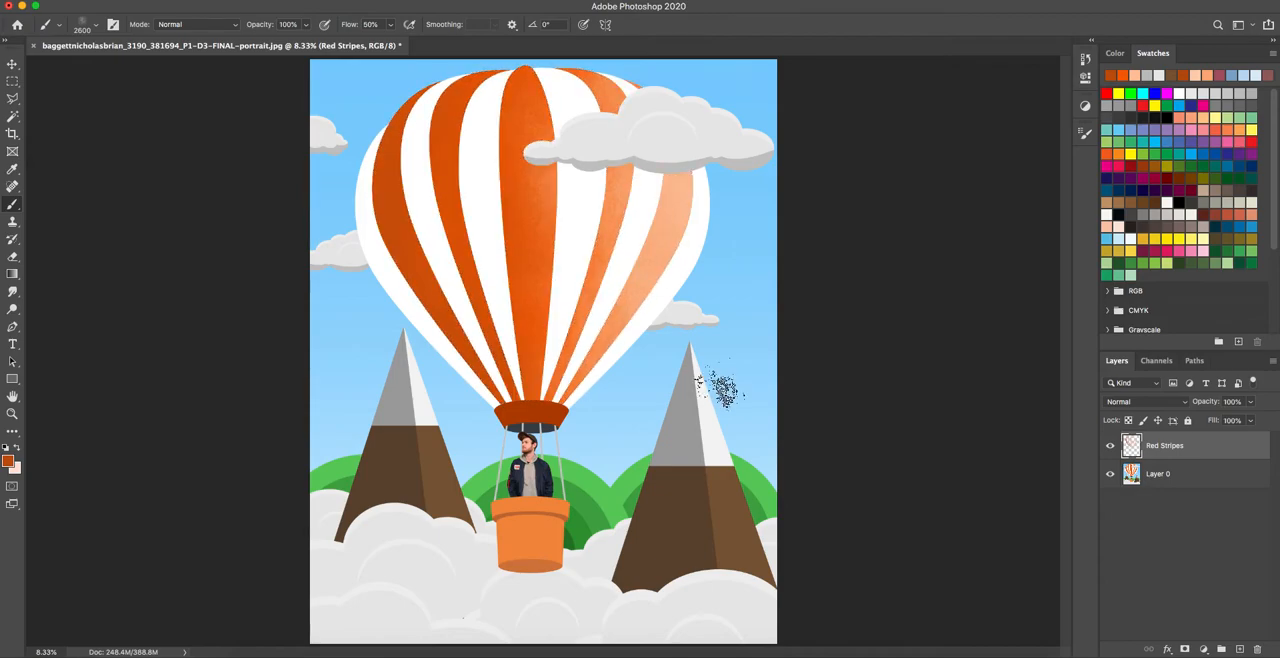
Select the front cloud in the artwork's lower-left corner with a Magic Wand tolerance of 5 and add a new layer named Clouds.
{"action": "key", "text": "ctrl+minus"}
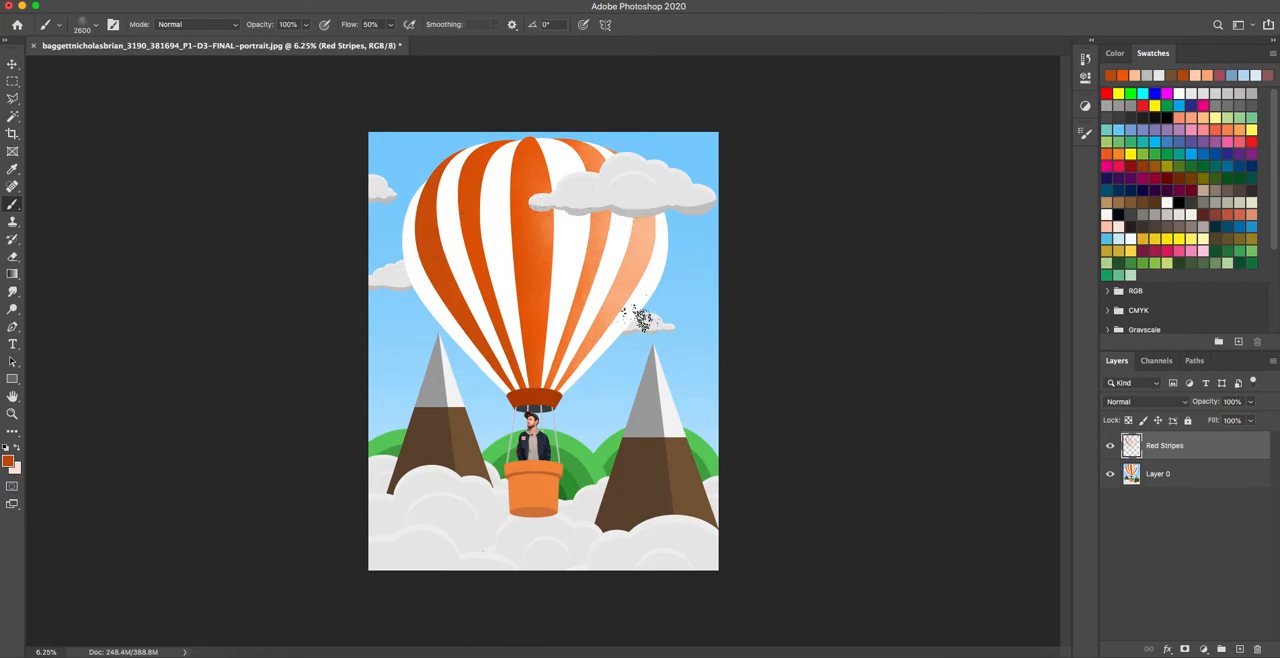
{"action": "key", "text": "super+equal"}
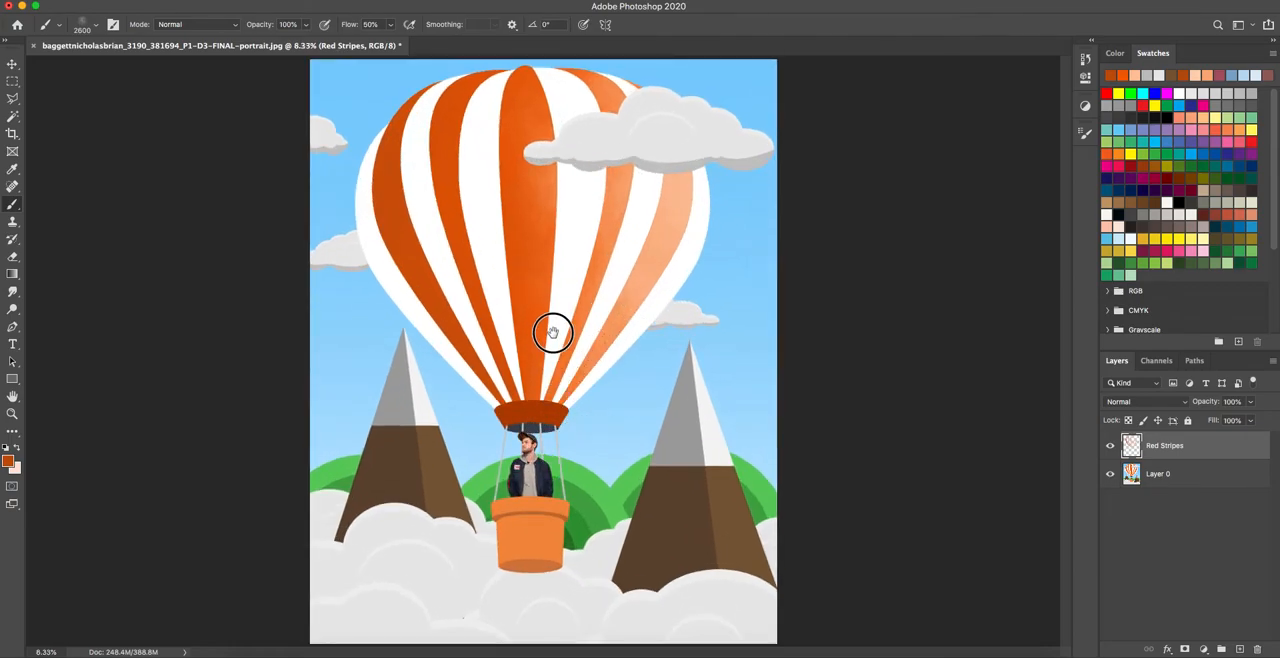
{"action": "key", "text": "f"}
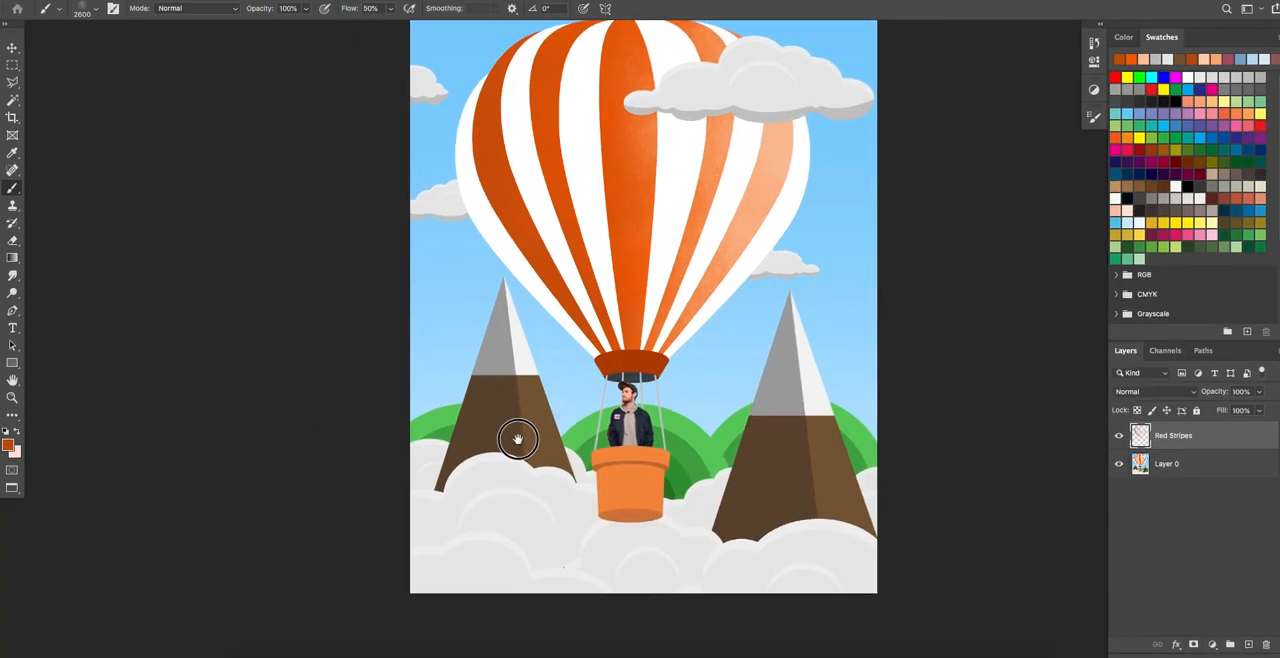
{"action": "key", "text": "super+equal"}
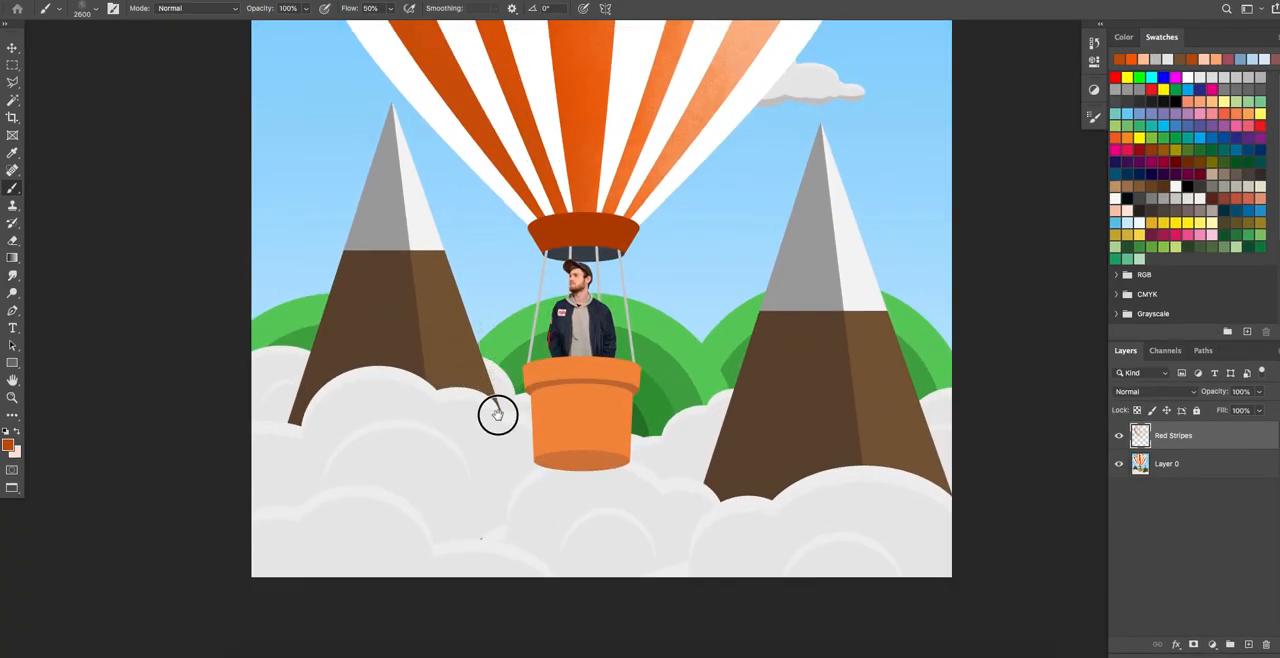
{"action": "scroll", "coordinate": [500, 414], "scroll_direction": "down", "scroll_amount": 3}
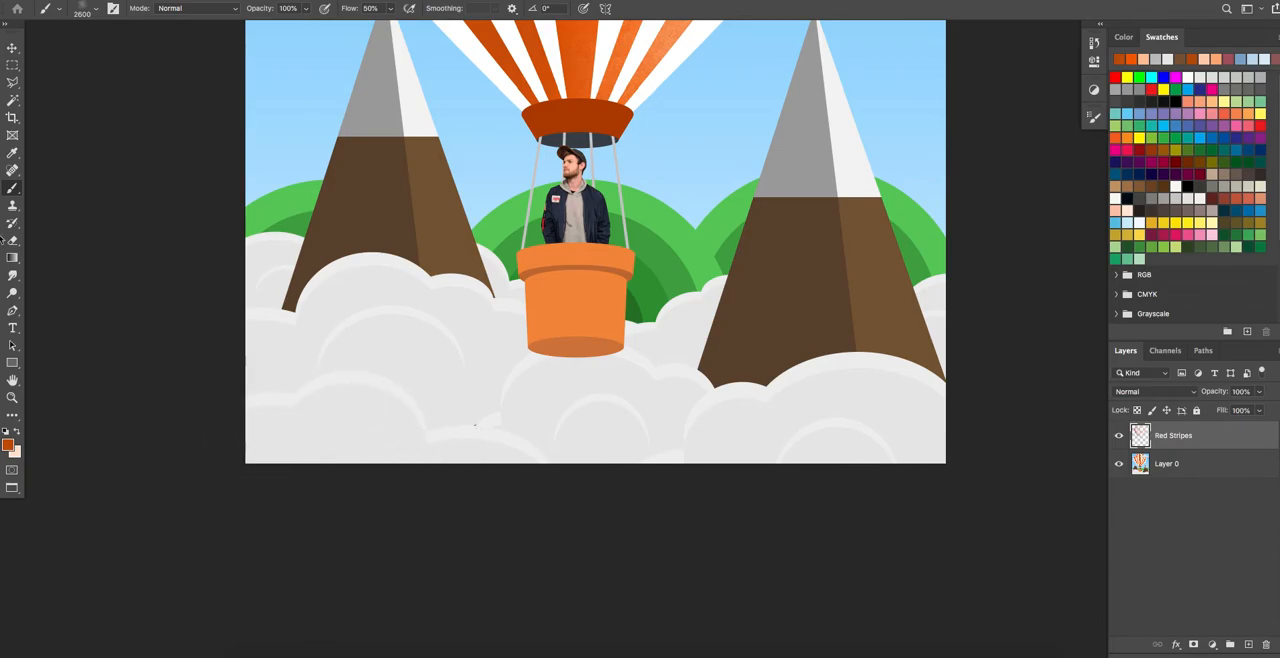
{"action": "left_click", "coordinate": [10, 101]}
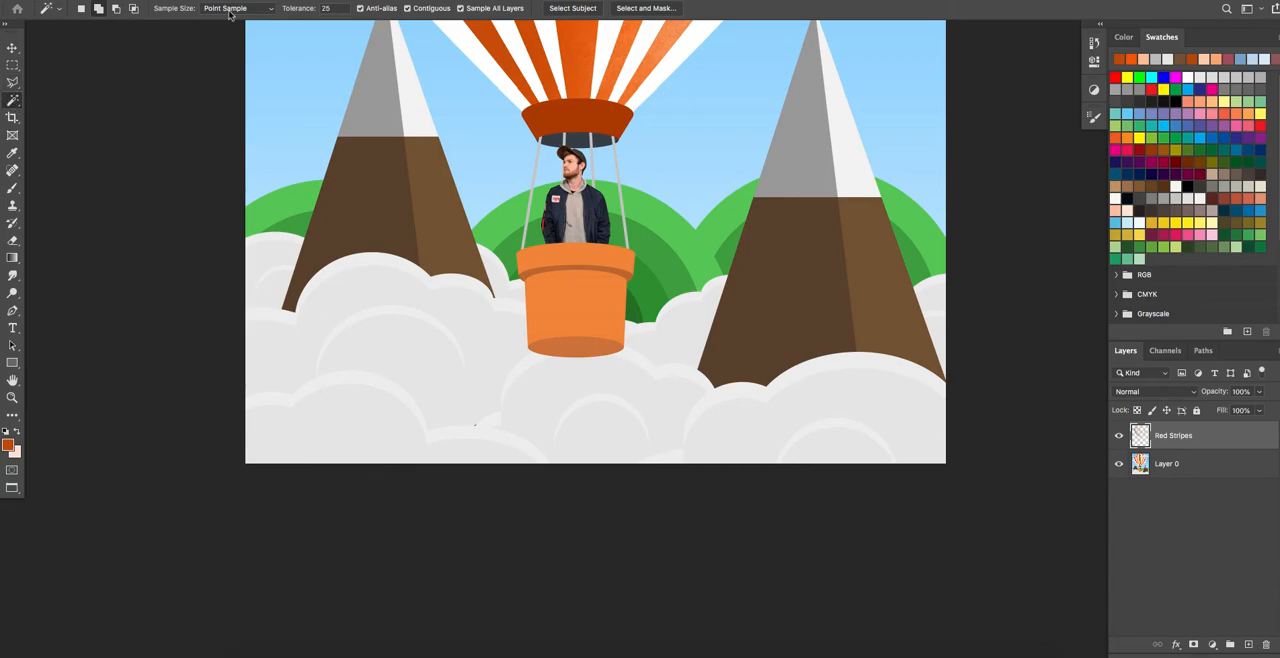
{"action": "left_click", "coordinate": [318, 9]}
{"action": "left_click", "coordinate": [1248, 645]}
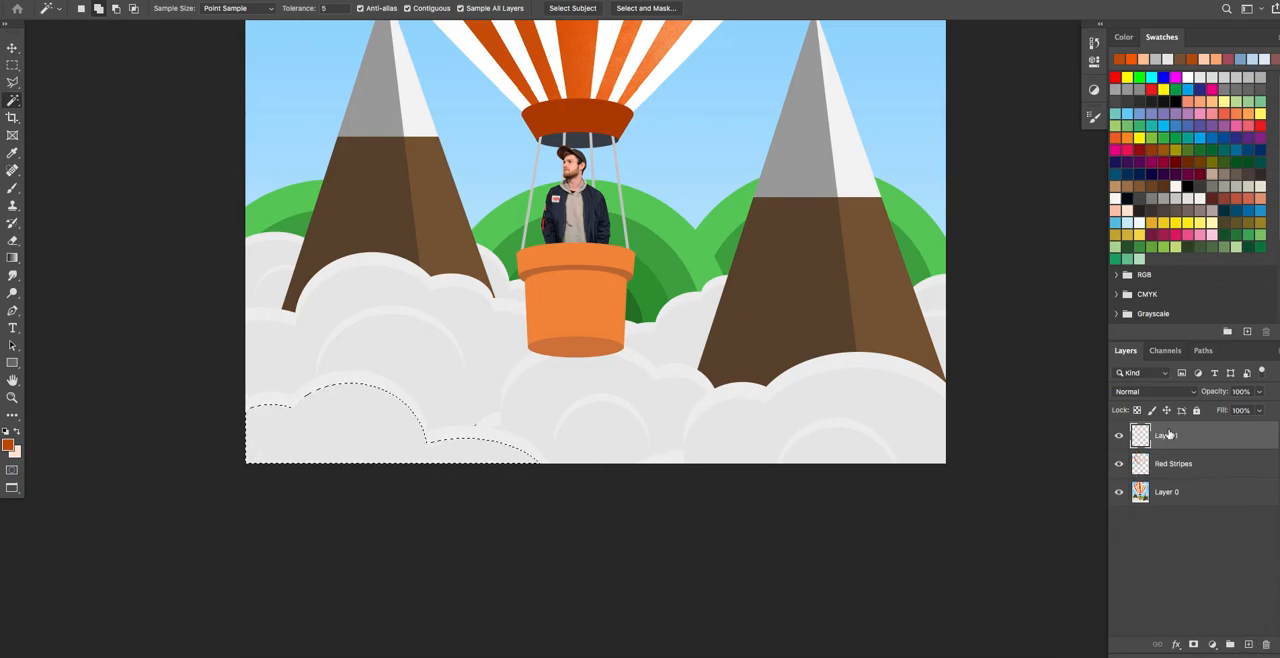
{"action": "double_click", "coordinate": [1171, 438]}
Paint grain shadows at the base of the front cloud in a darkened cloud grey, blending with its sampled rim colour at 1700 px.
{"action": "left_click", "coordinate": [12, 187]}
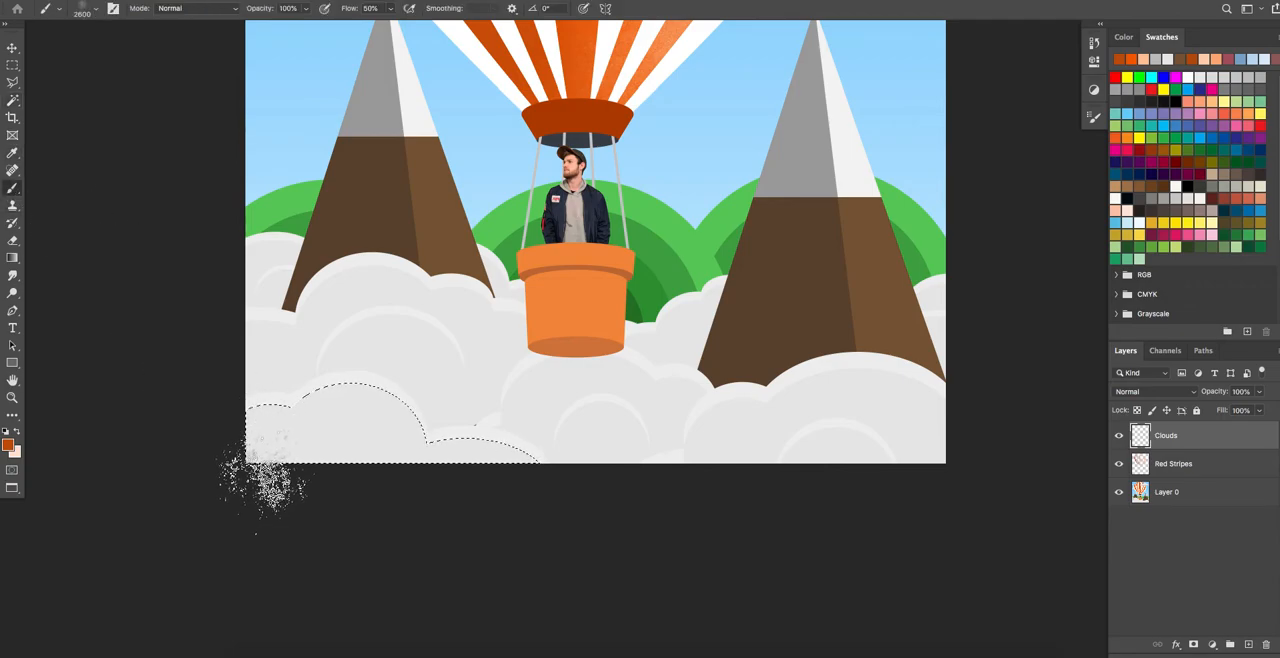
{"action": "left_click", "coordinate": [347, 420], "text": "alt"}
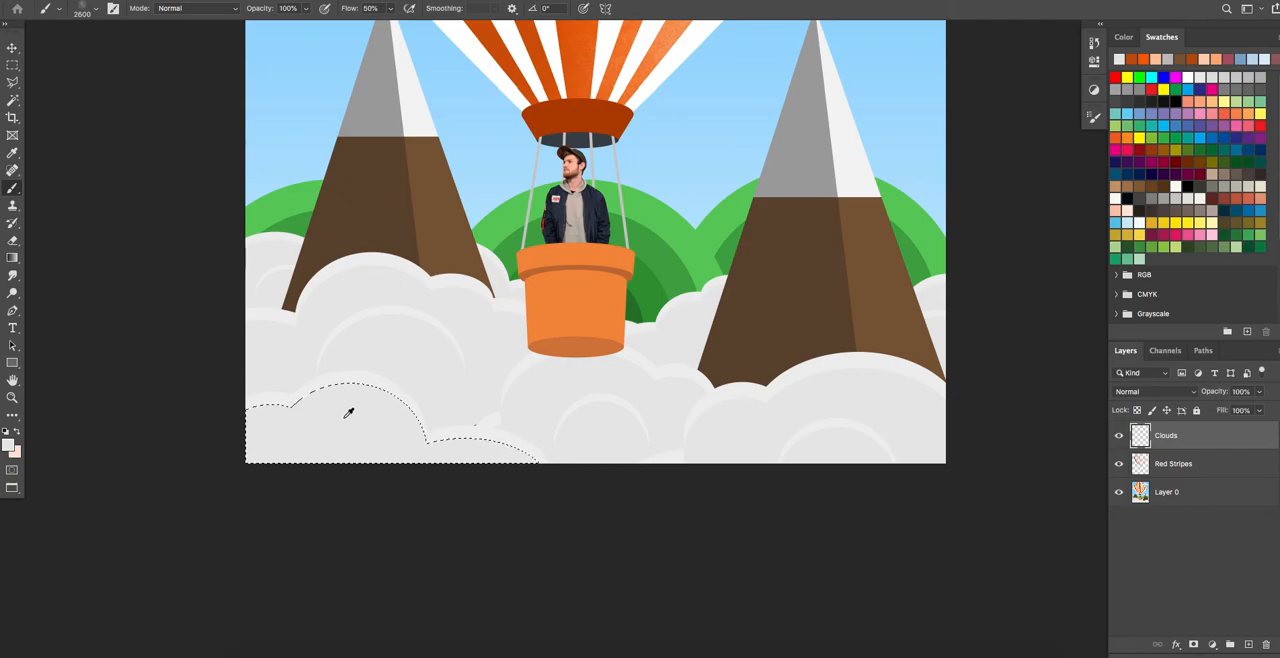
{"action": "left_click", "coordinate": [8, 444]}
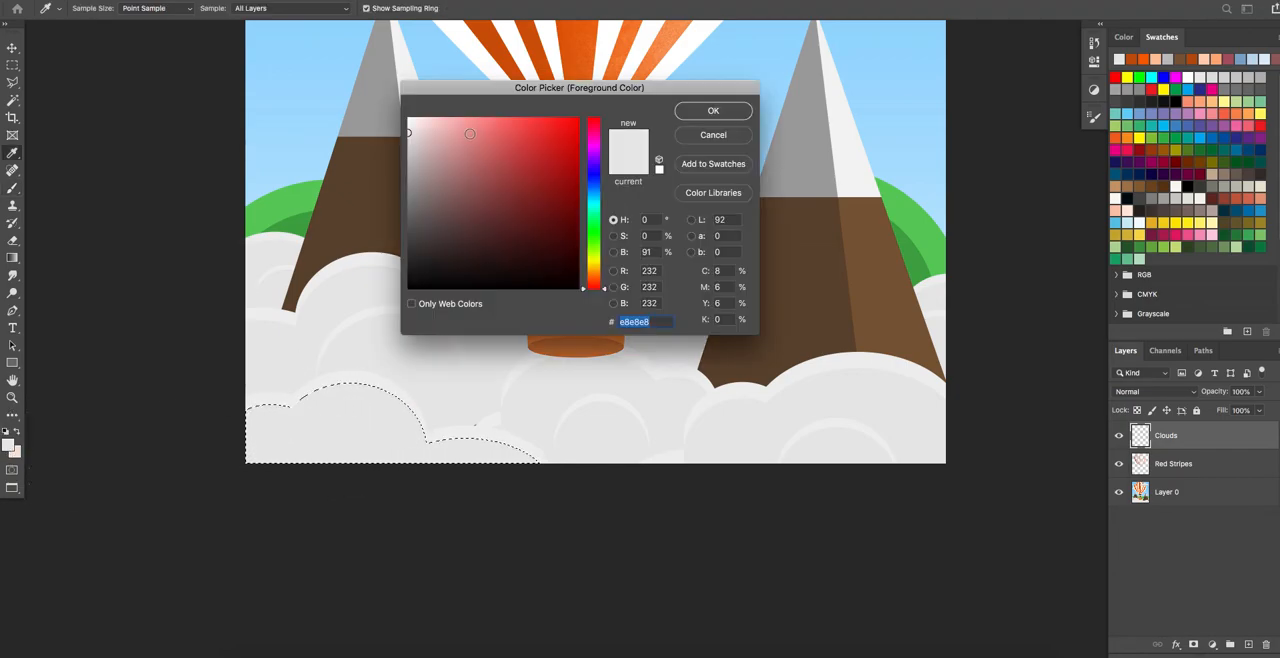
{"action": "left_click", "coordinate": [705, 112]}
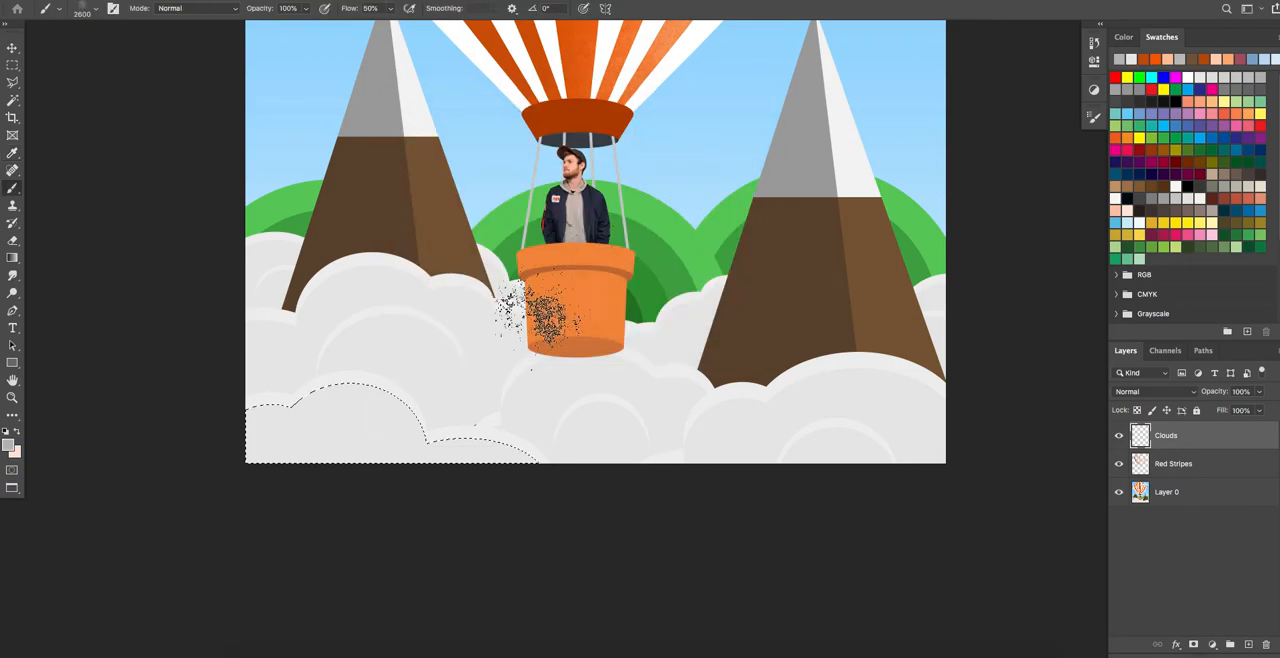
{"action": "mouse_move", "coordinate": [250, 452]}
{"action": "left_mouse_down"}
{"action": "mouse_move", "coordinate": [318, 491]}
{"action": "mouse_move", "coordinate": [255, 451]}
{"action": "mouse_move", "coordinate": [330, 498]}
{"action": "mouse_move", "coordinate": [370, 509]}
{"action": "mouse_move", "coordinate": [308, 486]}
{"action": "mouse_move", "coordinate": [437, 510]}
{"action": "left_mouse_up"}
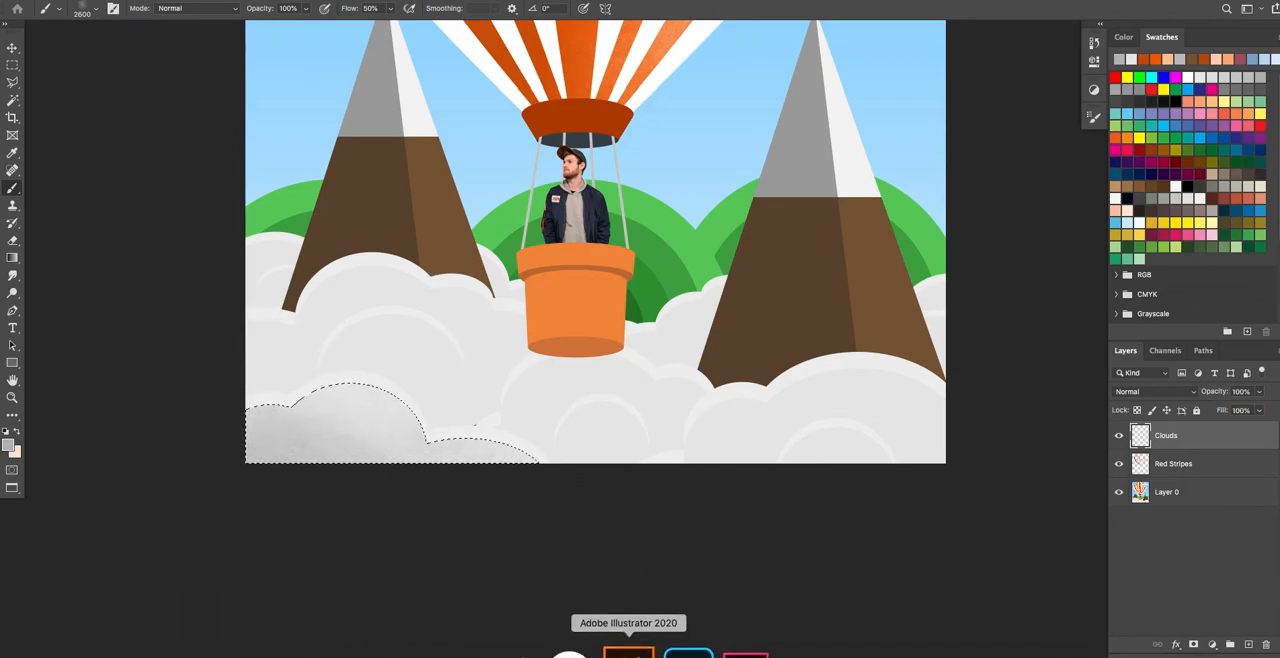
{"action": "left_click", "coordinate": [388, 381], "text": "alt"}
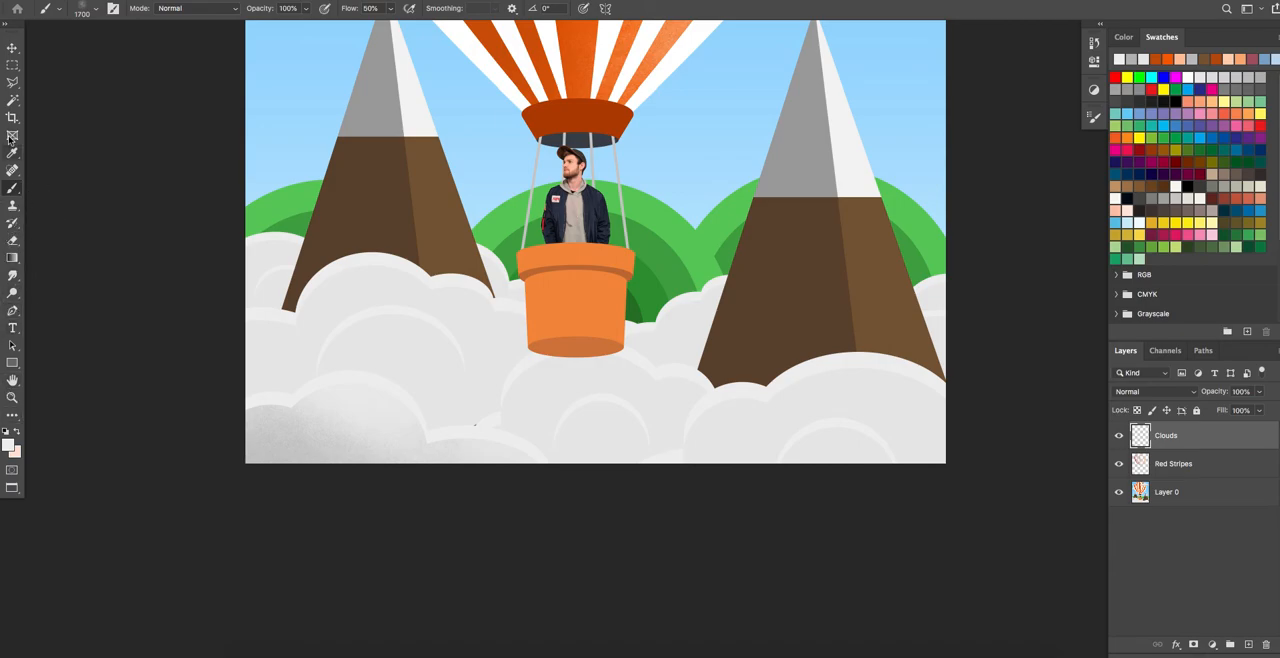
Select the remaining foreground clouds with the Magic Wand and set the brush colour to a darkened sampled grey, c1c0c0.
{"action": "left_click", "coordinate": [12, 100]}
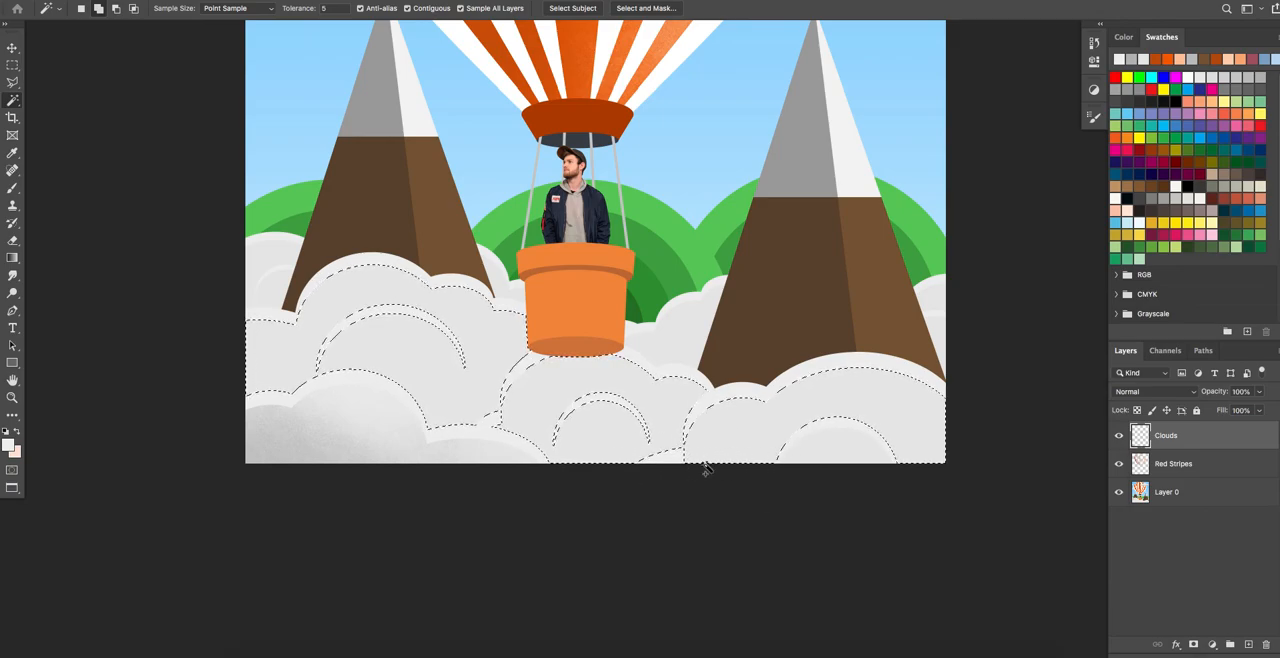
{"action": "left_click", "coordinate": [12, 188]}
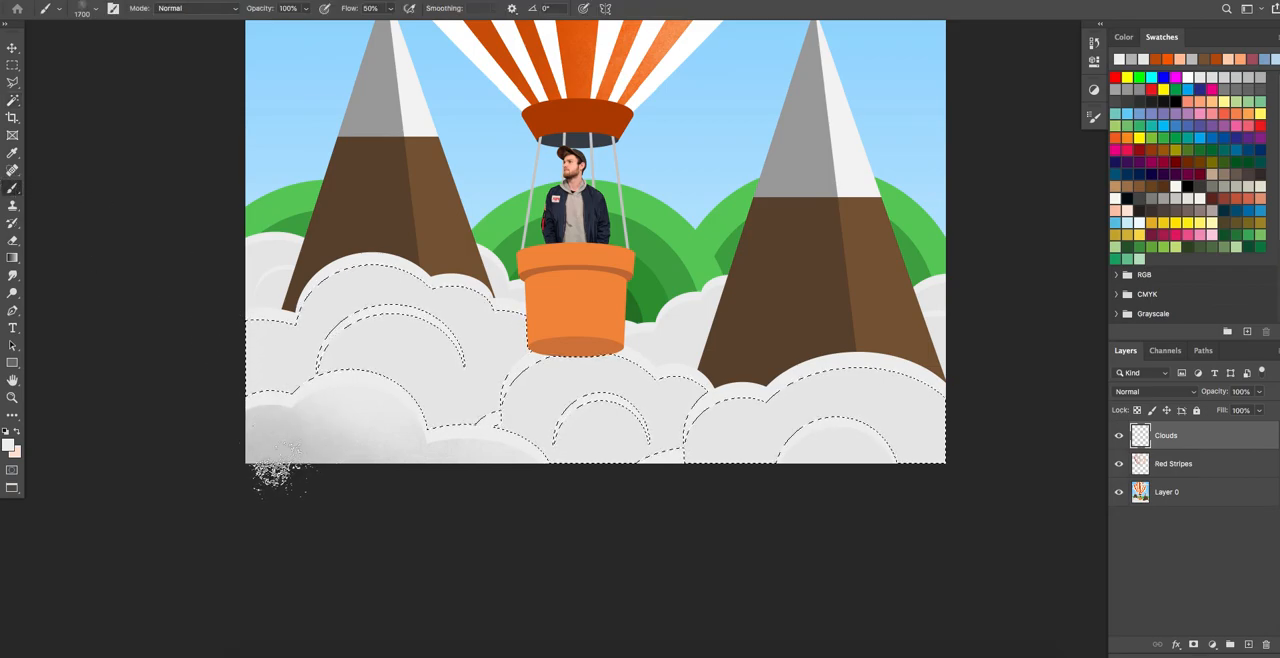
{"action": "left_click", "coordinate": [267, 453], "text": "alt"}
{"action": "left_click_drag", "start_coordinate": [267, 453], "coordinate": [251, 452]}
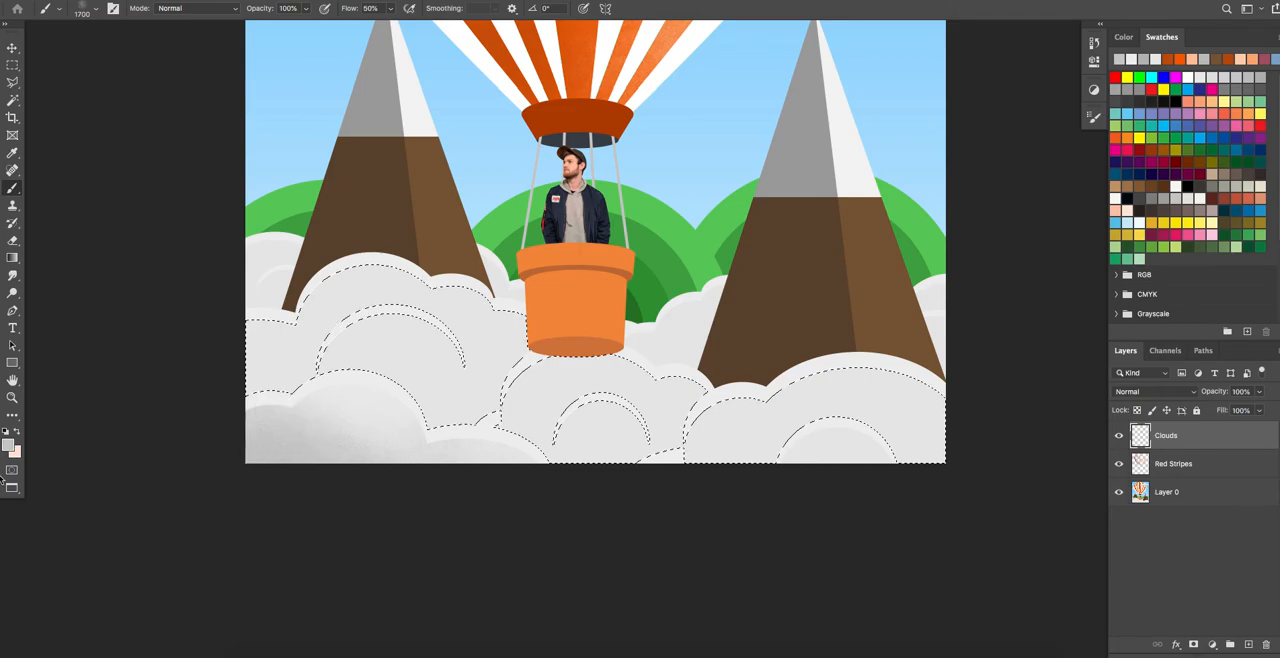
{"action": "left_click", "coordinate": [8, 446]}
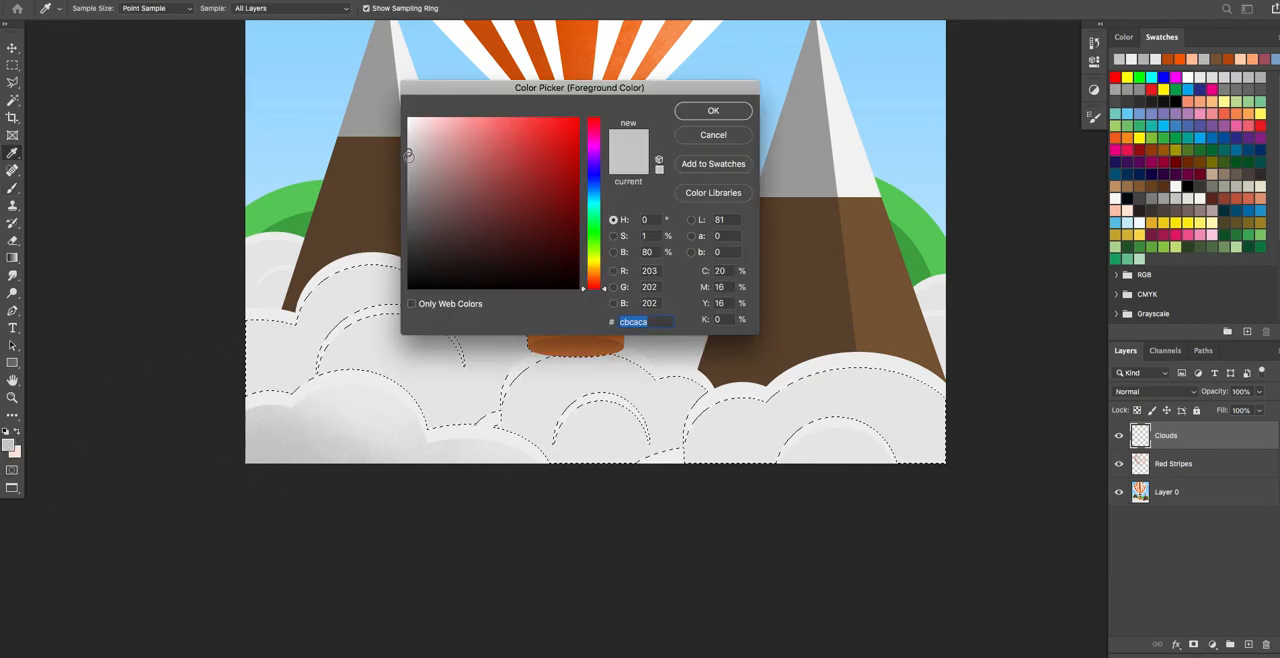
{"action": "left_click", "coordinate": [713, 110]}
Paint grey grain shadows along the lower parts and folds of the selected foreground clouds with the 1700 px brush.
{"action": "left_click_drag", "start_coordinate": [297, 400], "coordinate": [263, 391]}
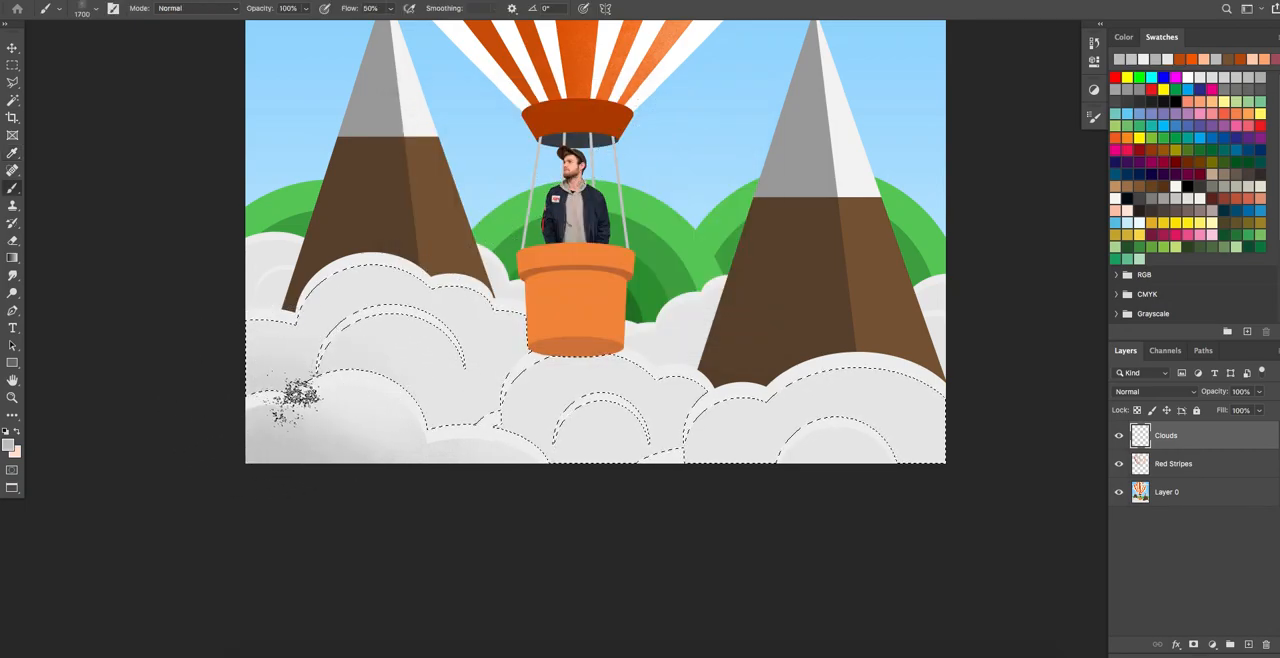
{"action": "left_click", "coordinate": [426, 413]}
{"action": "left_click", "coordinate": [454, 429]}
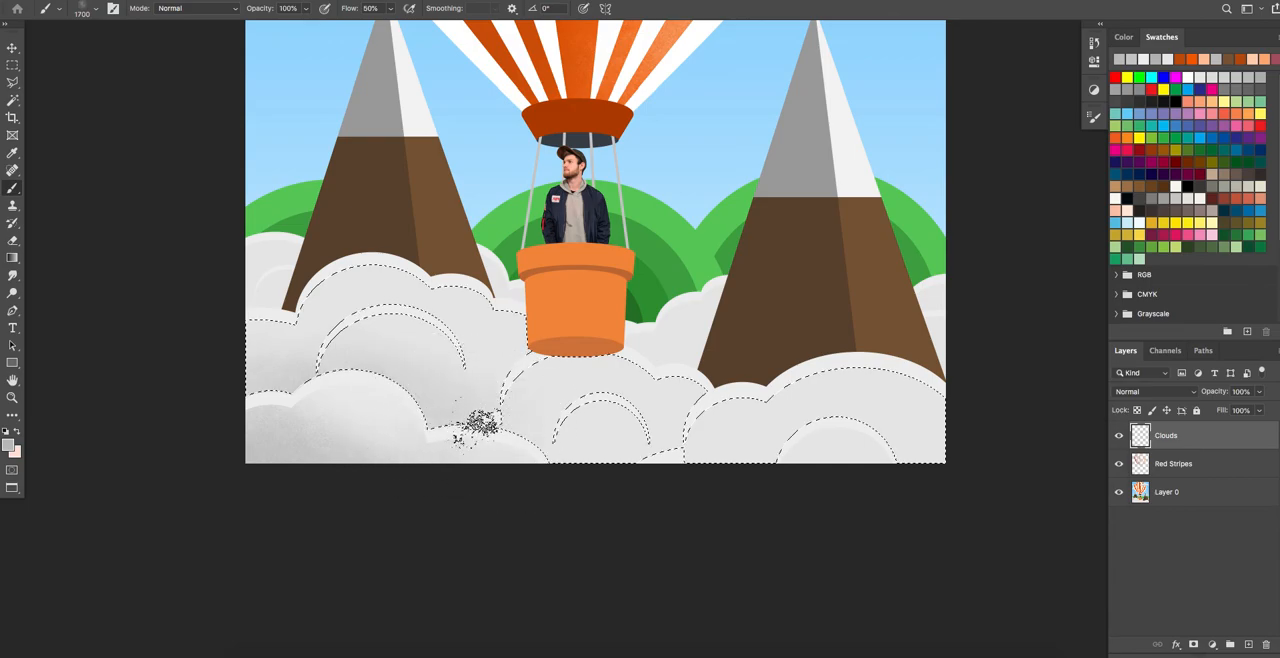
{"action": "left_click", "coordinate": [441, 422]}
{"action": "left_click", "coordinate": [564, 463]}
{"action": "left_click", "coordinate": [621, 470]}
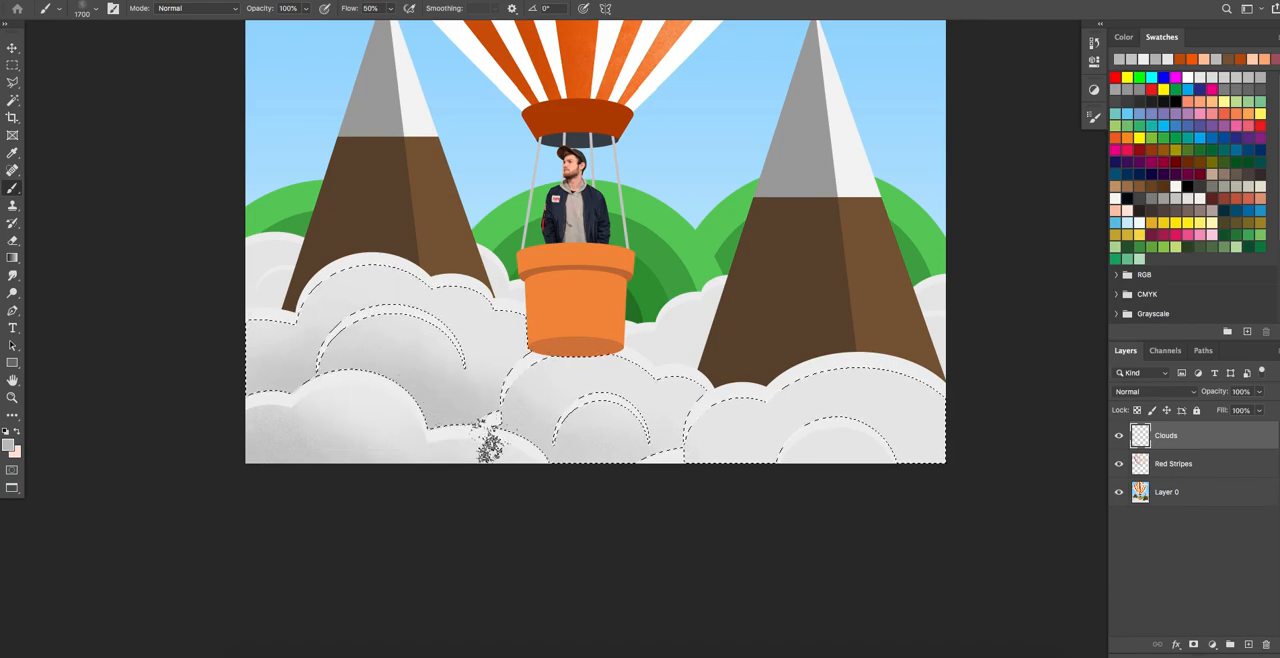
{"action": "left_click_drag", "start_coordinate": [697, 460], "coordinate": [765, 456]}
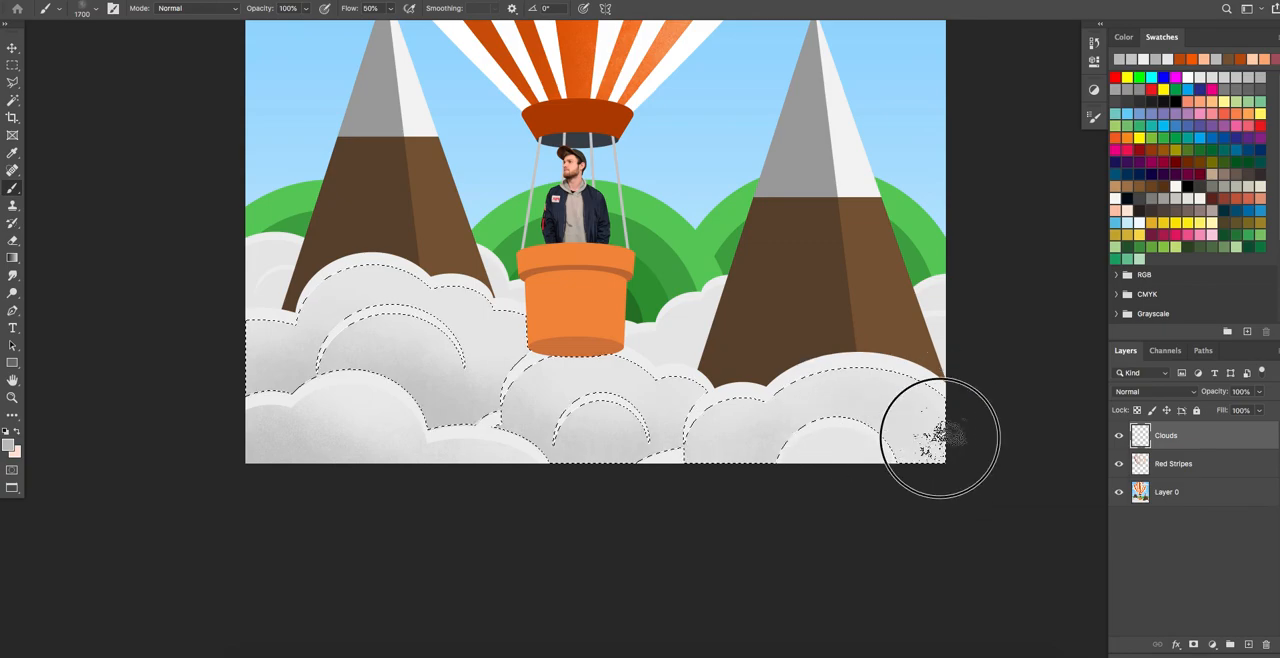
{"action": "left_click_drag", "start_coordinate": [743, 464], "coordinate": [715, 459]}
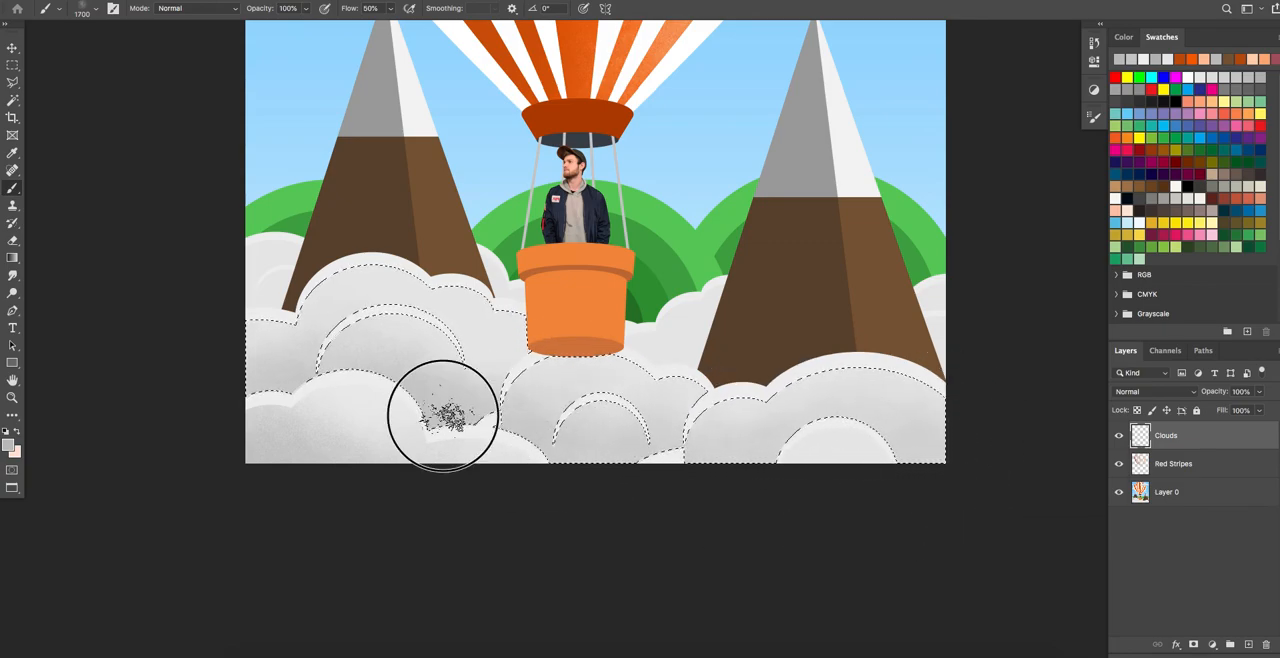
Darken the brush grey to a4a3a3, deepen the grain shadows in the cloud folds and along the artwork's bottom edge, and deselect.
{"action": "left_click", "coordinate": [8, 445]}
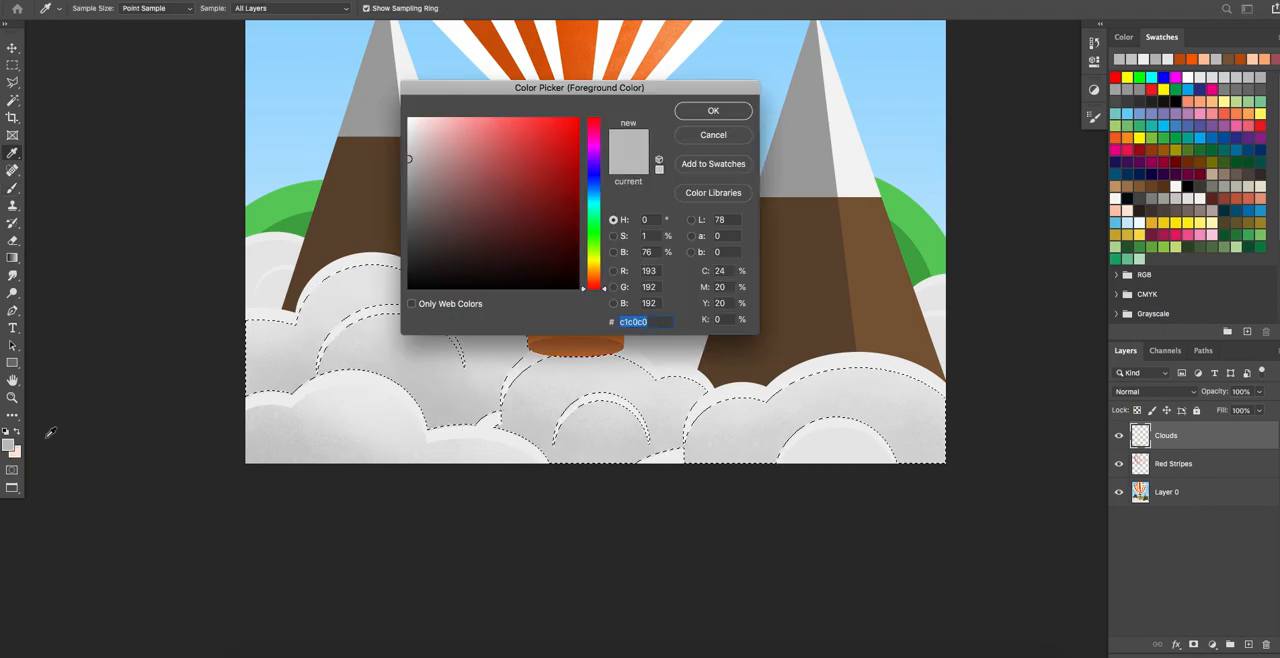
{"action": "left_click", "coordinate": [409, 178]}
{"action": "left_click", "coordinate": [715, 111]}
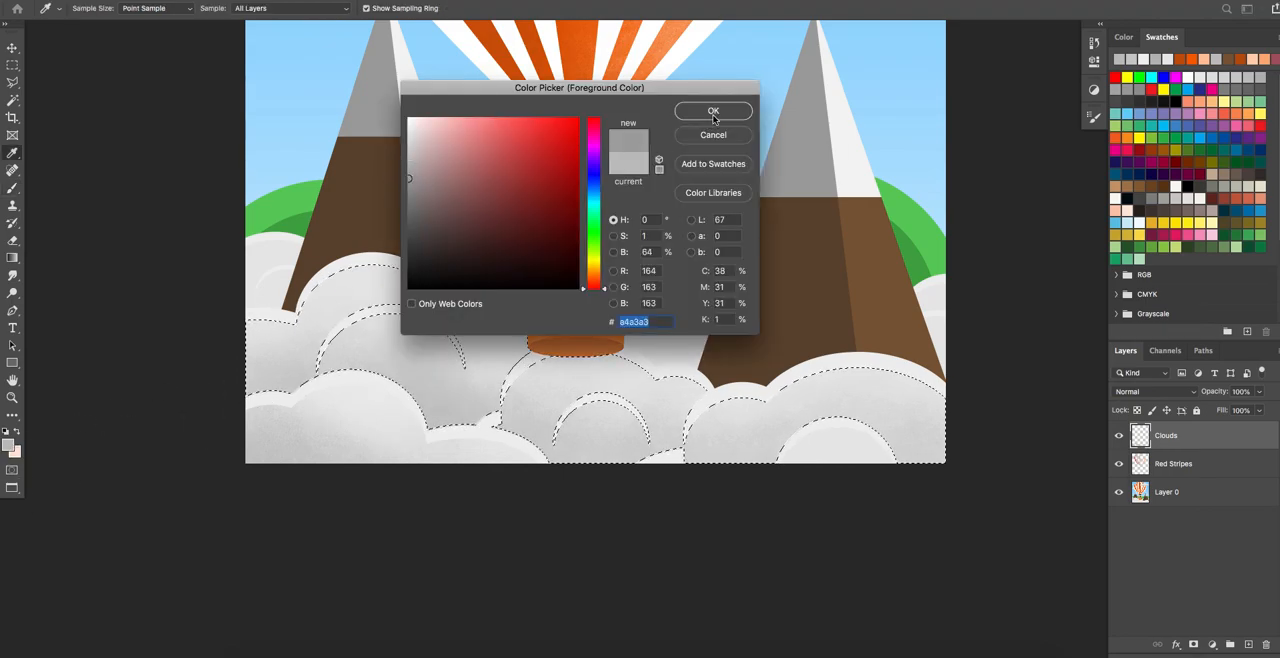
{"action": "mouse_move", "coordinate": [441, 421]}
{"action": "left_mouse_down"}
{"action": "mouse_move", "coordinate": [490, 443]}
{"action": "mouse_move", "coordinate": [440, 440]}
{"action": "left_mouse_up"}
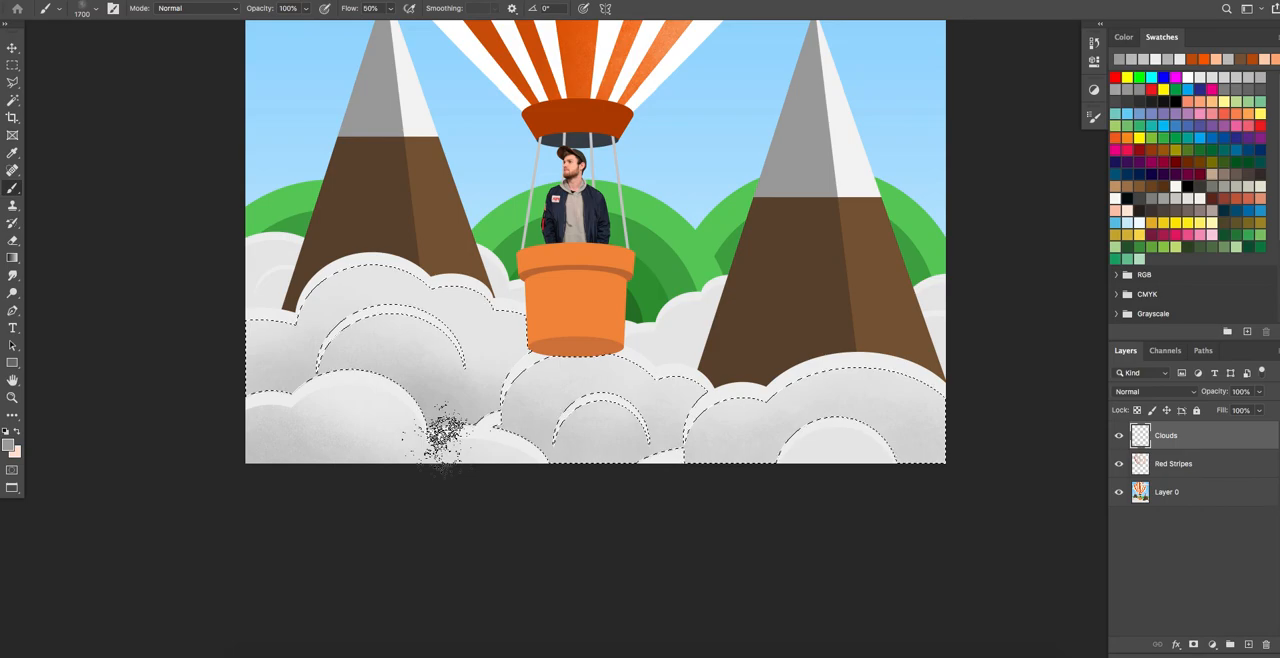
{"action": "left_click_drag", "start_coordinate": [602, 475], "coordinate": [623, 476]}
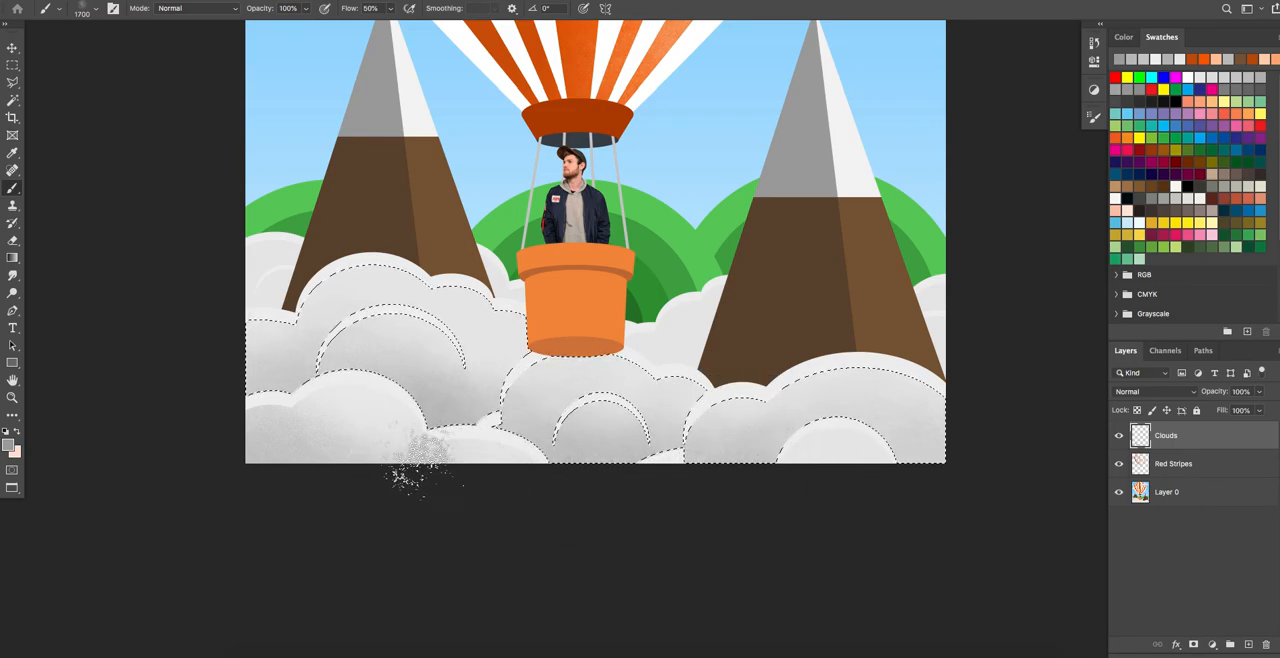
{"action": "left_click_drag", "start_coordinate": [240, 416], "coordinate": [270, 424]}
{"action": "left_click_drag", "start_coordinate": [917, 467], "coordinate": [946, 466]}
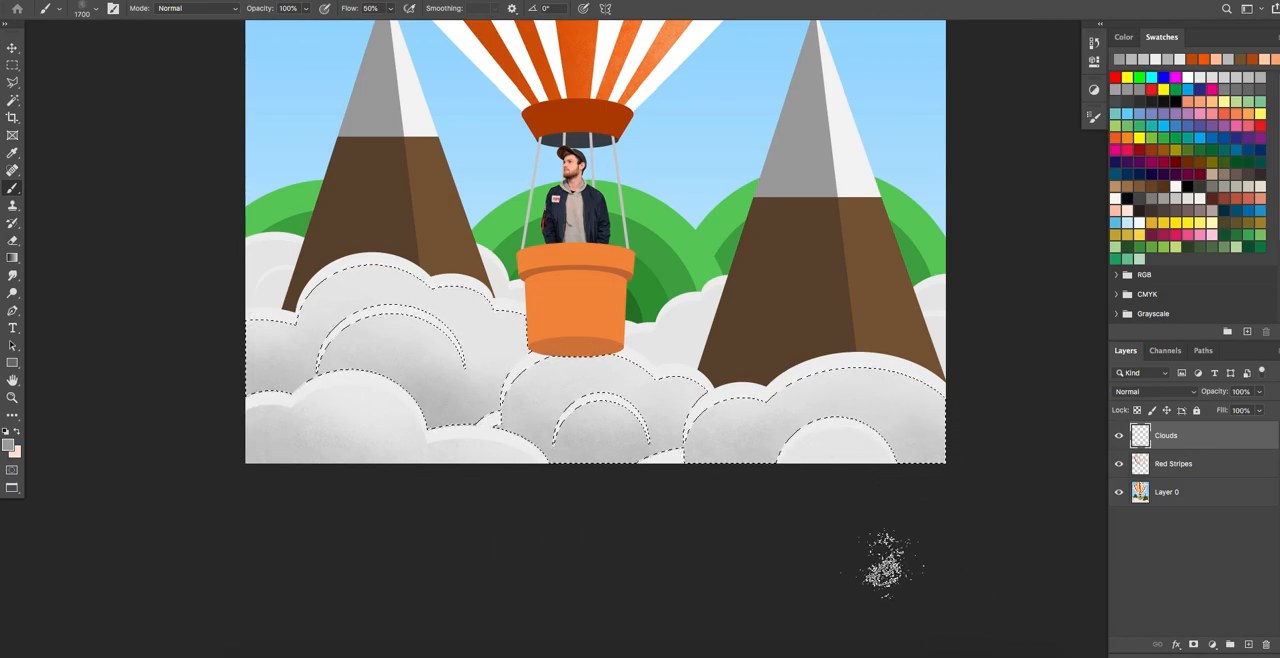
{"action": "key", "text": "ctrl+d"}
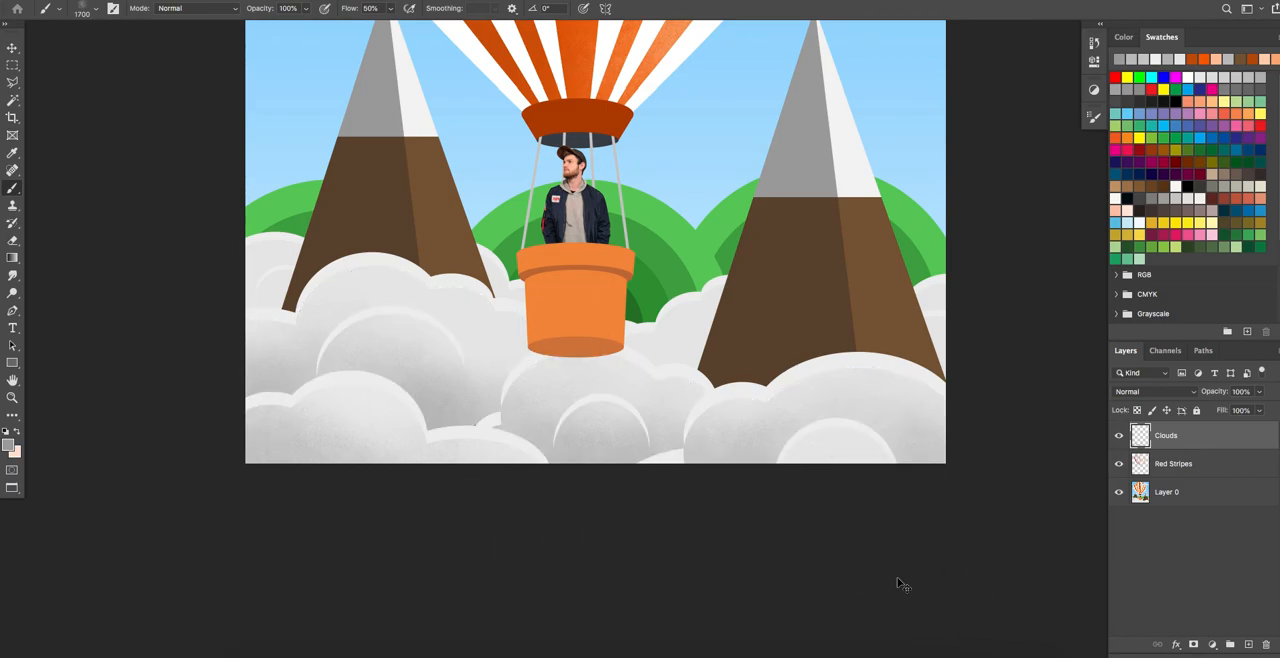
{"action": "key", "text": "ctrl+minus"}
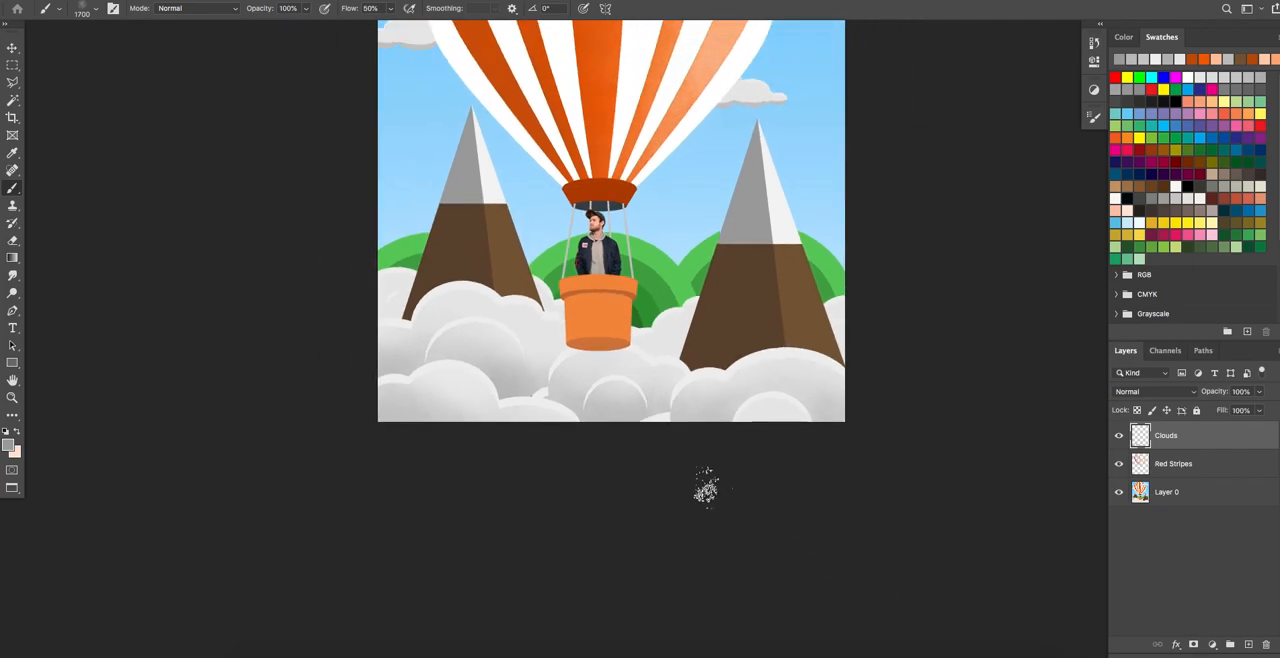
{"action": "mouse_move", "coordinate": [771, 331]}
{"action": "left_mouse_down"}
{"action": "mouse_move", "coordinate": [729, 371]}
{"action": "mouse_move", "coordinate": [730, 492]}
{"action": "mouse_move", "coordinate": [661, 469]}
{"action": "left_mouse_up"}
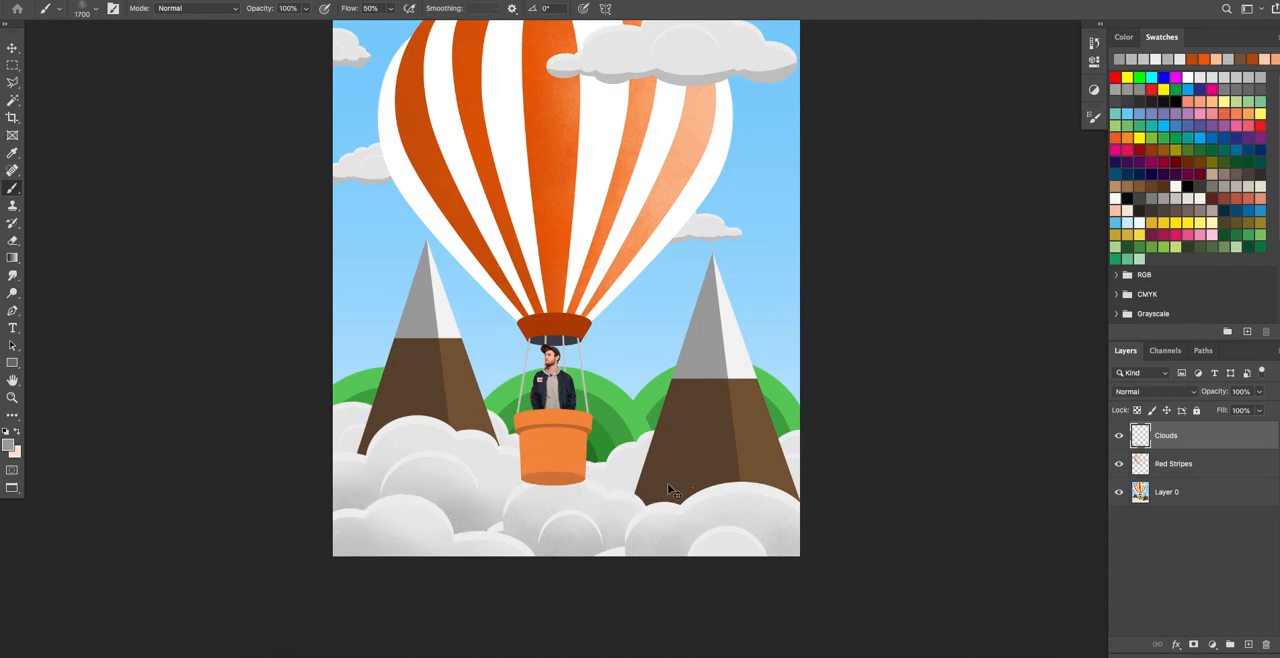
{"action": "key", "text": "super+plus"}
{"action": "left_click_drag", "start_coordinate": [603, 467], "coordinate": [567, 385]}
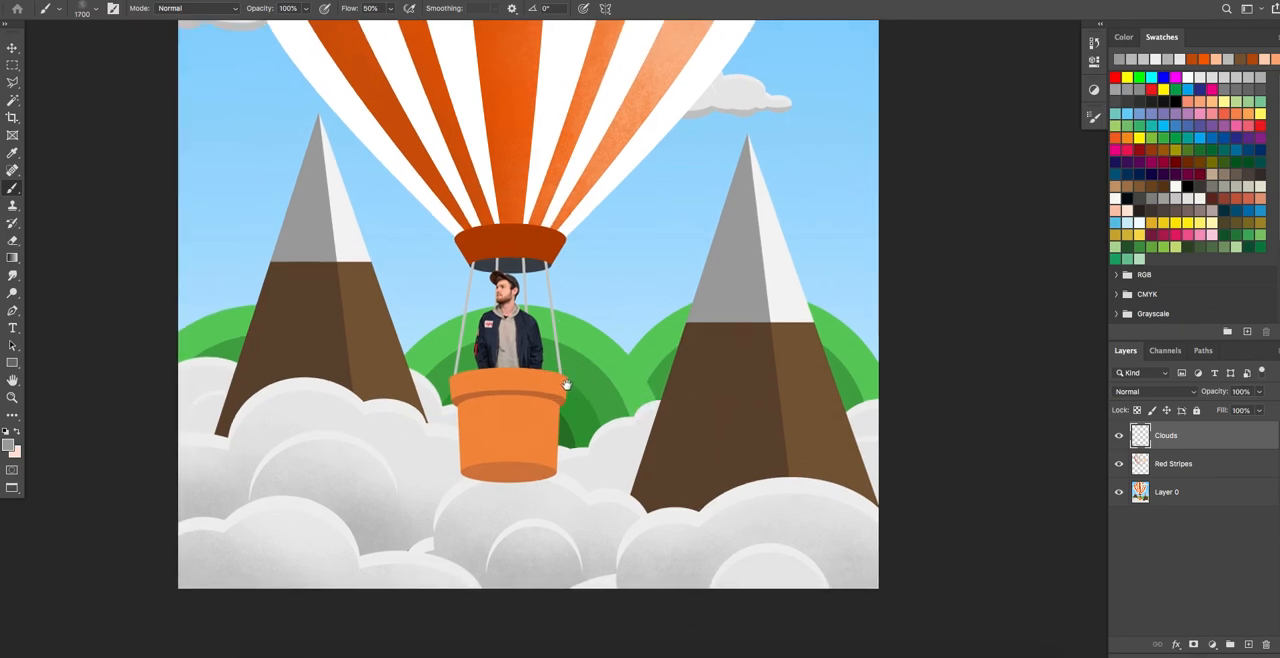